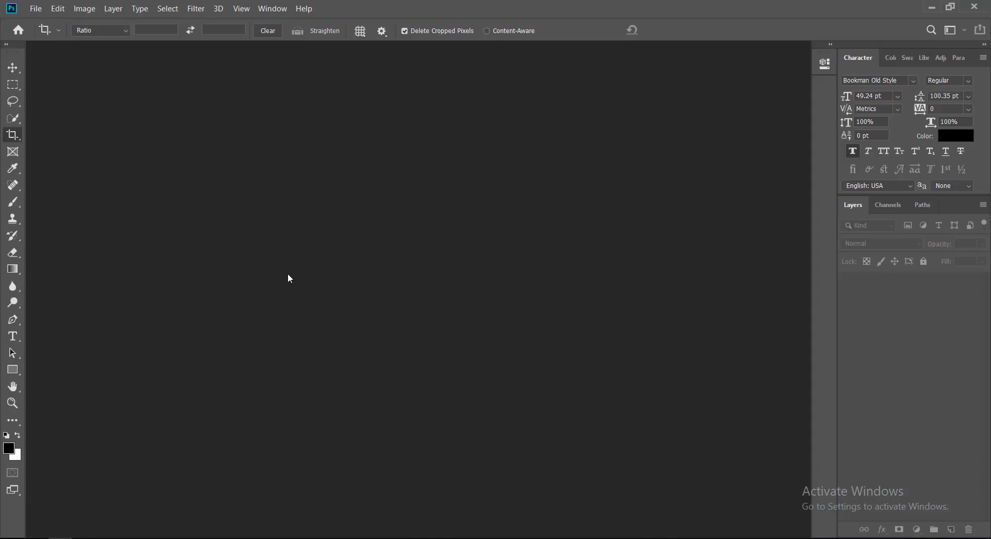
# - Open hide_and_seek_by_methys_stock_d9svidw.jpg from the Pictures folder
pyautogui.click(34, 9)
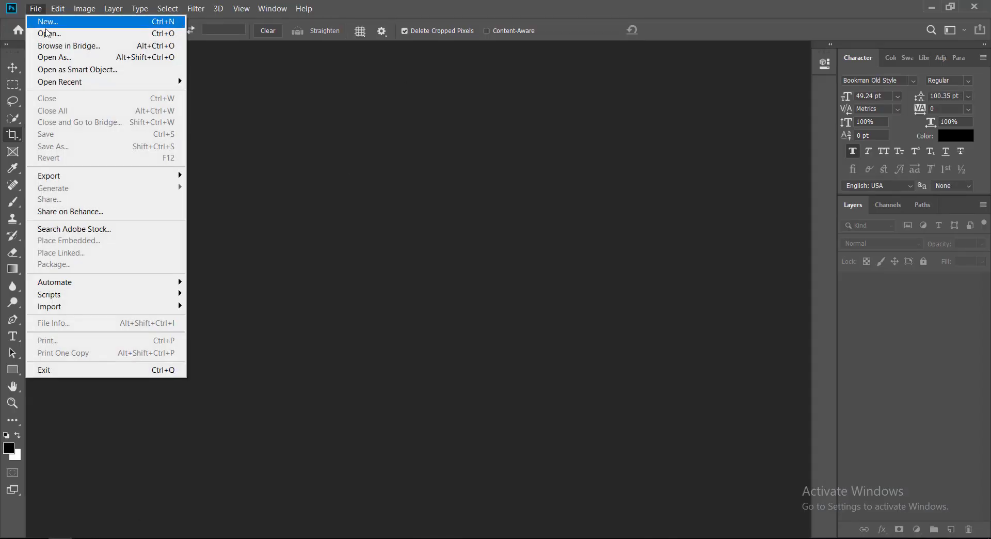
pyautogui.click(45, 30)
pyautogui.hotkey('ctrl', 'o')
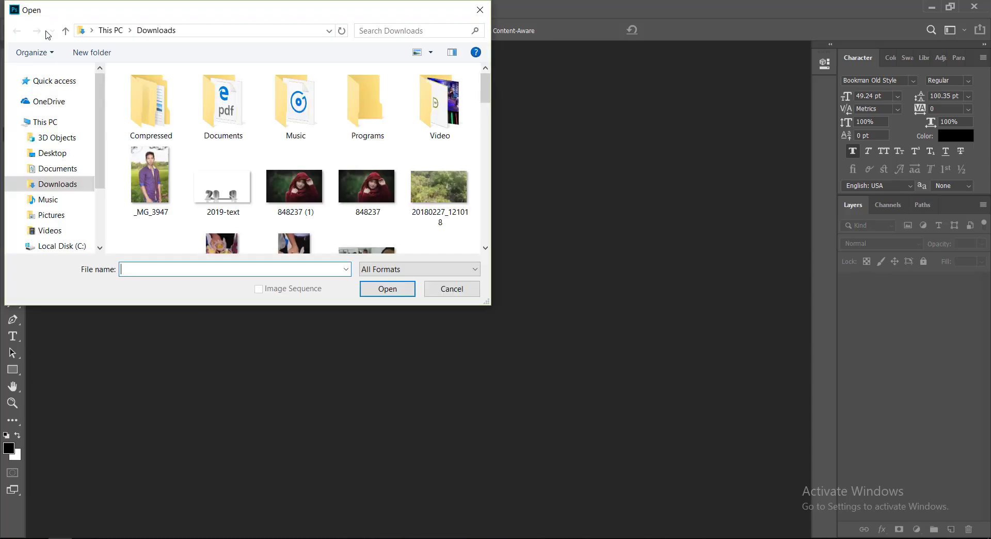
pyautogui.click(51, 214)
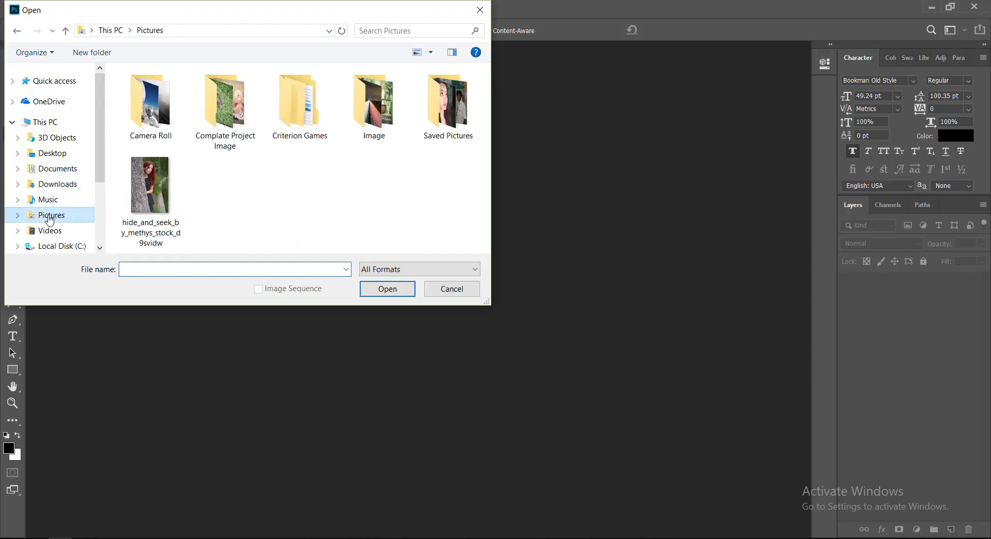
pyautogui.click(174, 199)
pyautogui.doubleClick(174, 199)
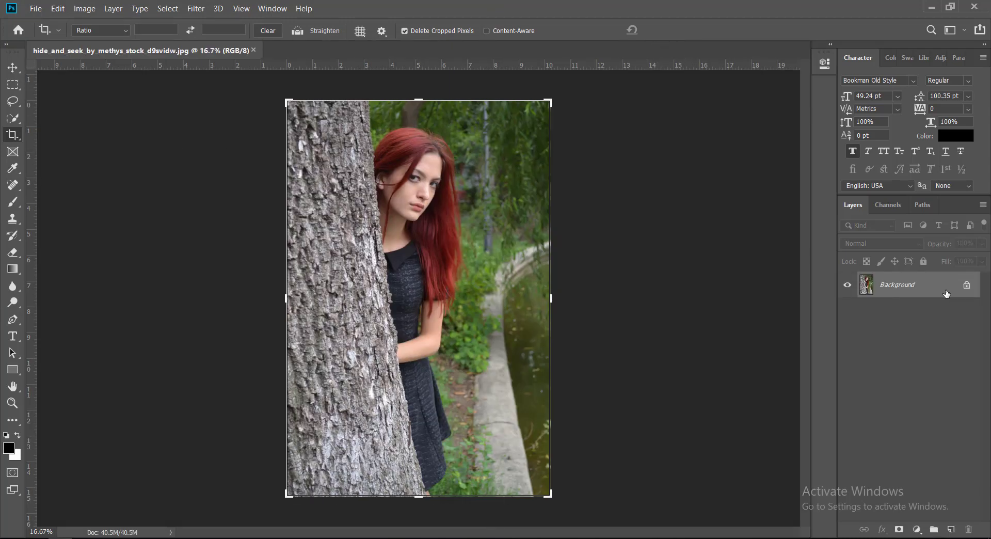
# - Unlock the Background layer into Layer 0 and crop the photo
pyautogui.click(966, 286)
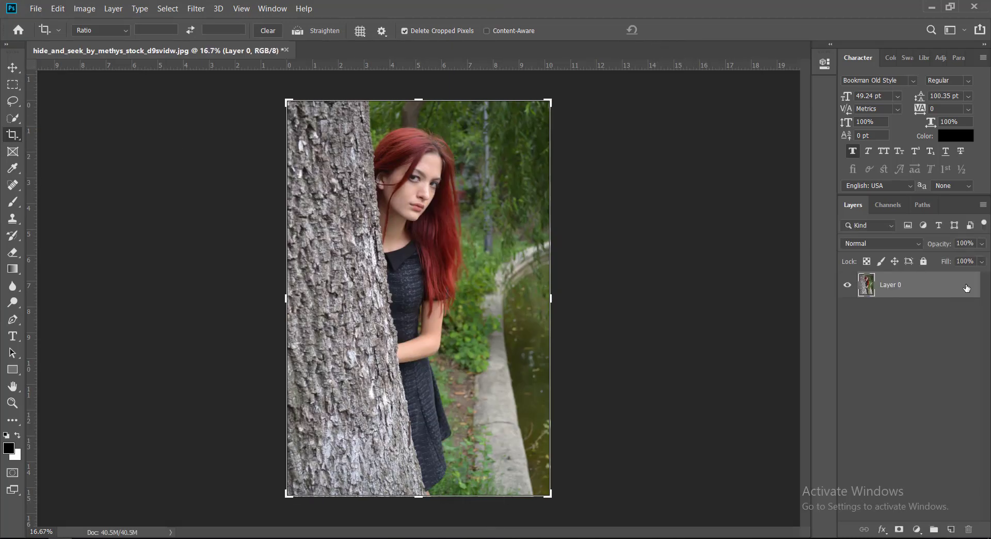
pyautogui.click(674, 210)
pyautogui.click(677, 31)
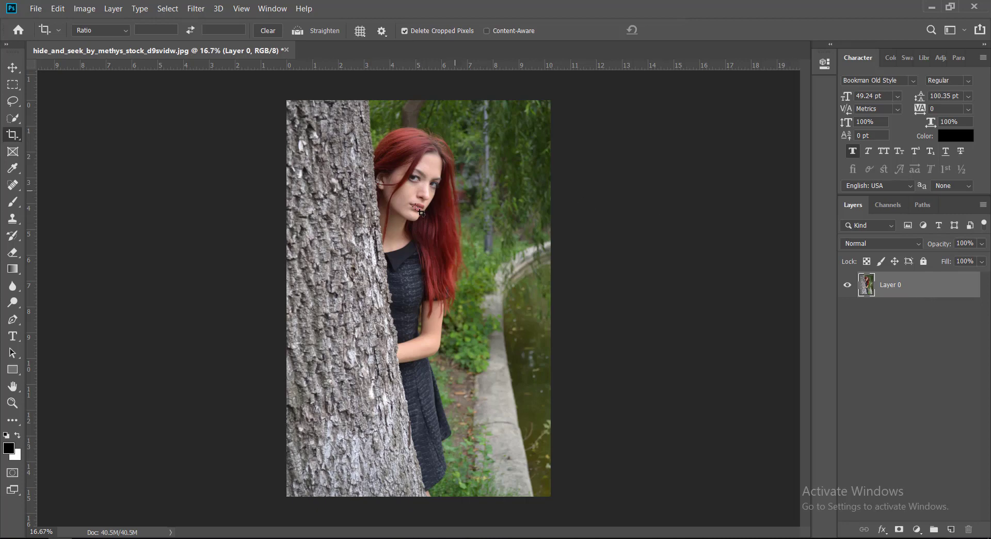
# - Duplicate Layer 0 to create Layer 0 copy
pyautogui.scroll(3, 406, 216)
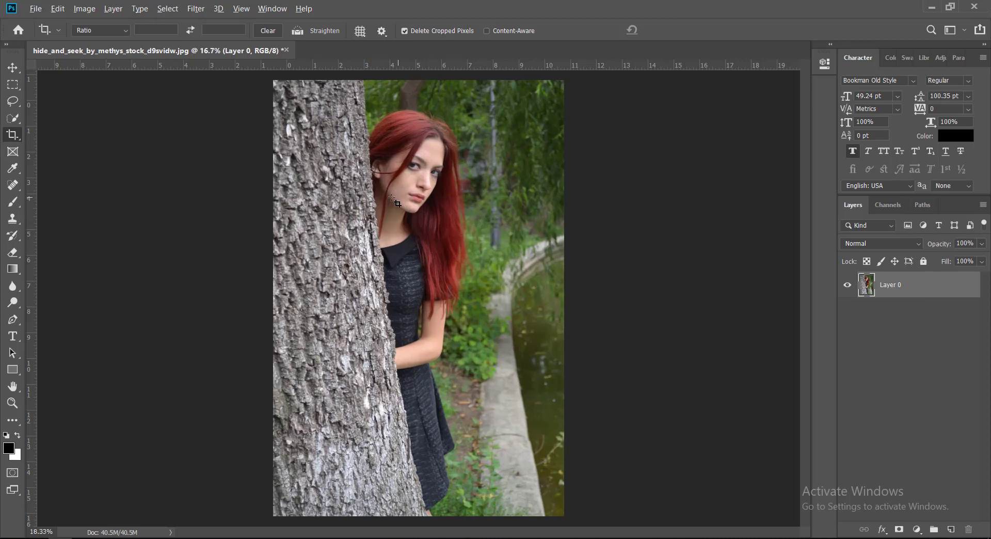
pyautogui.scroll(-2, 426, 175)
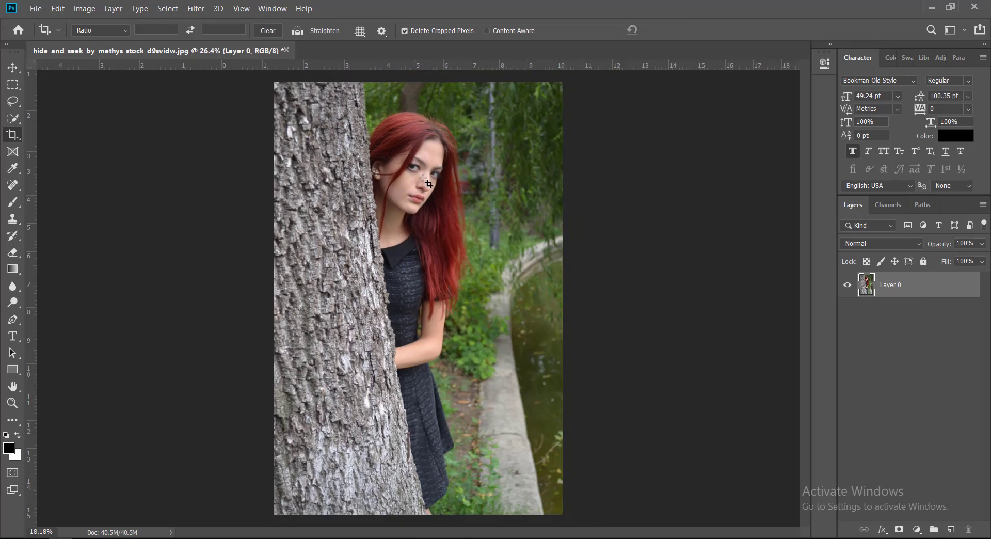
pyautogui.moveTo(911, 290); pyautogui.dragTo(951, 527)
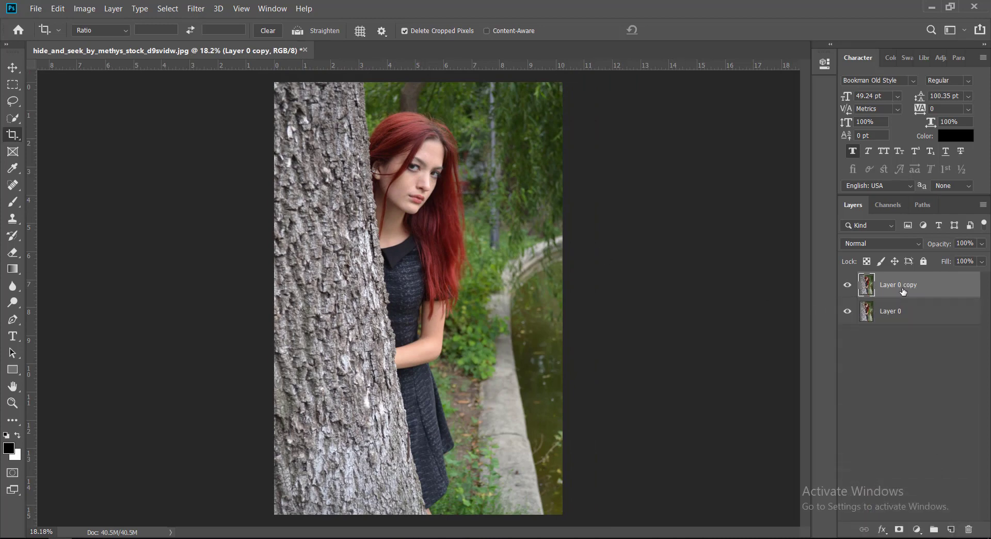
# - Quick-select the tree bark plus the woman's hair and dress
pyautogui.click(15, 123)
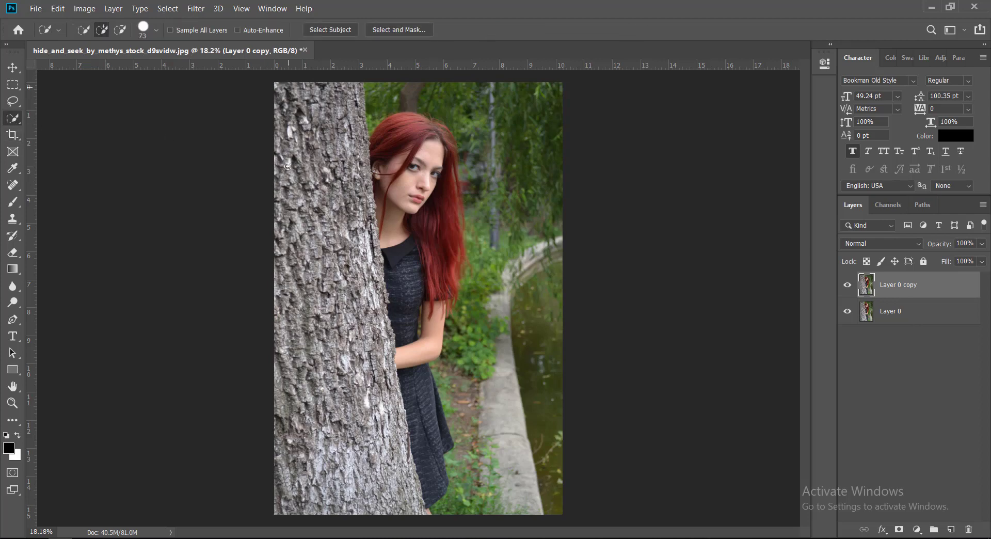
pyautogui.moveTo(287, 98)
pyautogui.mouseDown()
pyautogui.moveTo(307, 511)
pyautogui.moveTo(321, 359)
pyautogui.moveTo(336, 327)
pyautogui.moveTo(364, 392)
pyautogui.moveTo(391, 422)
pyautogui.moveTo(397, 508)
pyautogui.moveTo(356, 509)
pyautogui.moveTo(346, 474)
pyautogui.mouseUp()
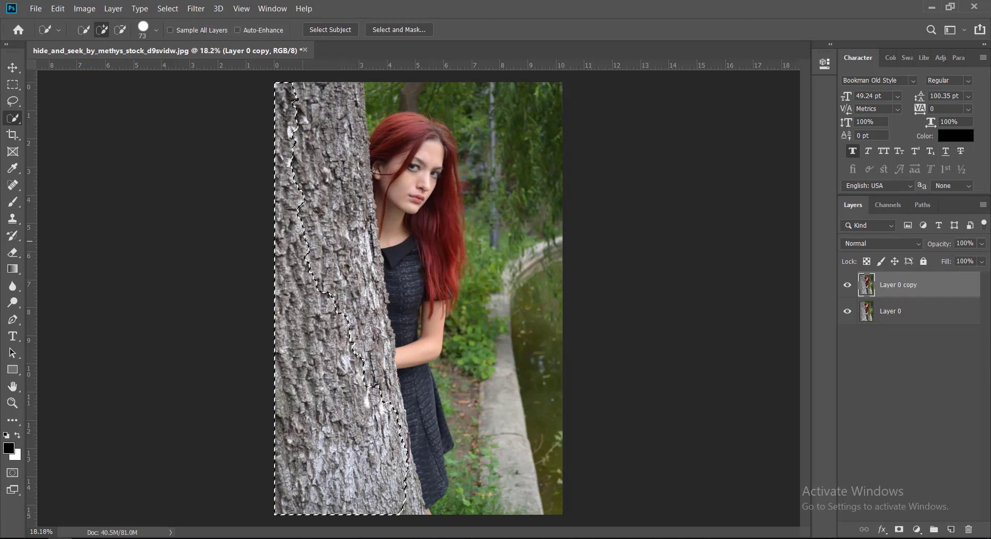
pyautogui.moveTo(294, 209)
pyautogui.mouseDown()
pyautogui.moveTo(304, 88)
pyautogui.moveTo(360, 86)
pyautogui.moveTo(346, 172)
pyautogui.moveTo(357, 320)
pyautogui.moveTo(401, 436)
pyautogui.moveTo(385, 248)
pyautogui.moveTo(395, 120)
pyautogui.moveTo(437, 138)
pyautogui.moveTo(450, 171)
pyautogui.moveTo(448, 286)
pyautogui.moveTo(455, 263)
pyautogui.moveTo(454, 279)
pyautogui.mouseUp()
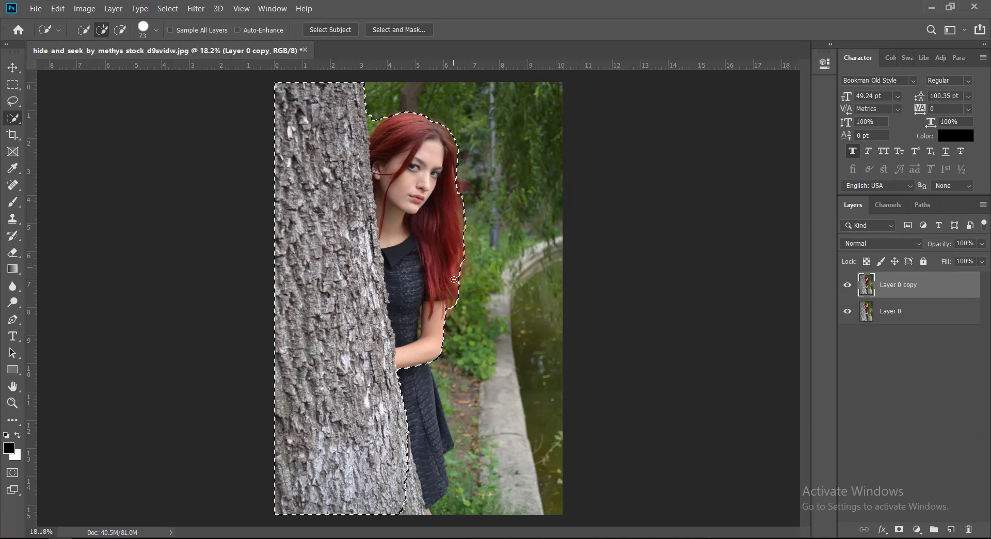
pyautogui.moveTo(407, 373)
pyautogui.mouseDown()
pyautogui.moveTo(428, 490)
pyautogui.moveTo(445, 443)
pyautogui.mouseUp()
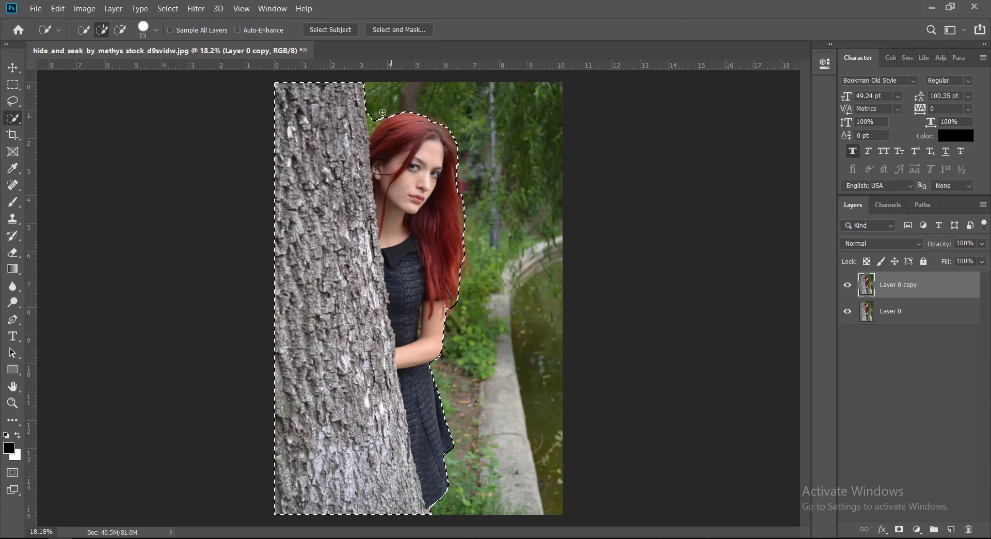
pyautogui.scroll(2, 382, 111)
# - Zoom in on the hair and shrink the Quick Selection brush size
pyautogui.scroll(2, 372, 116)
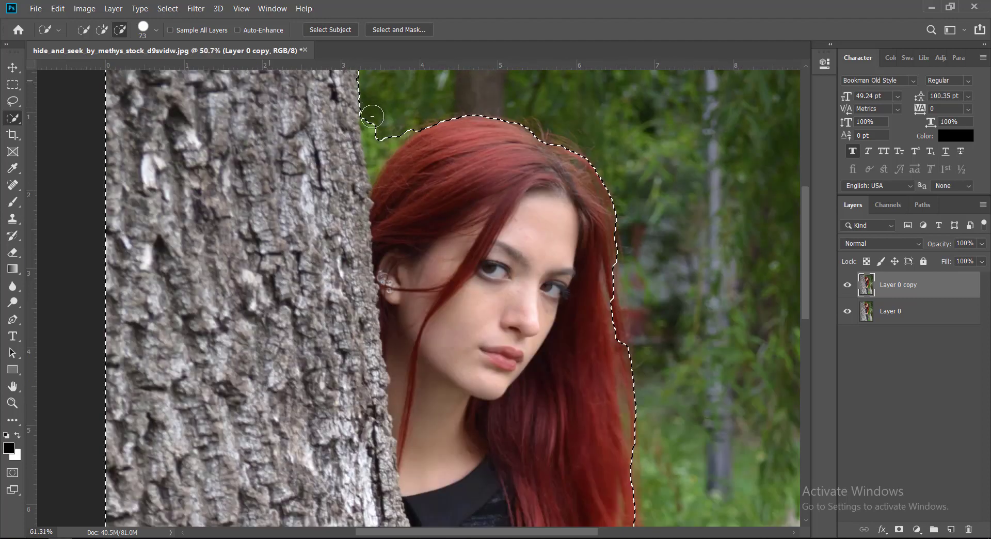
pyautogui.scroll(2, 372, 116)
pyautogui.scroll(2, 380, 129)
pyautogui.scroll(1, 386, 144)
pyautogui.scroll(1, 386, 145)
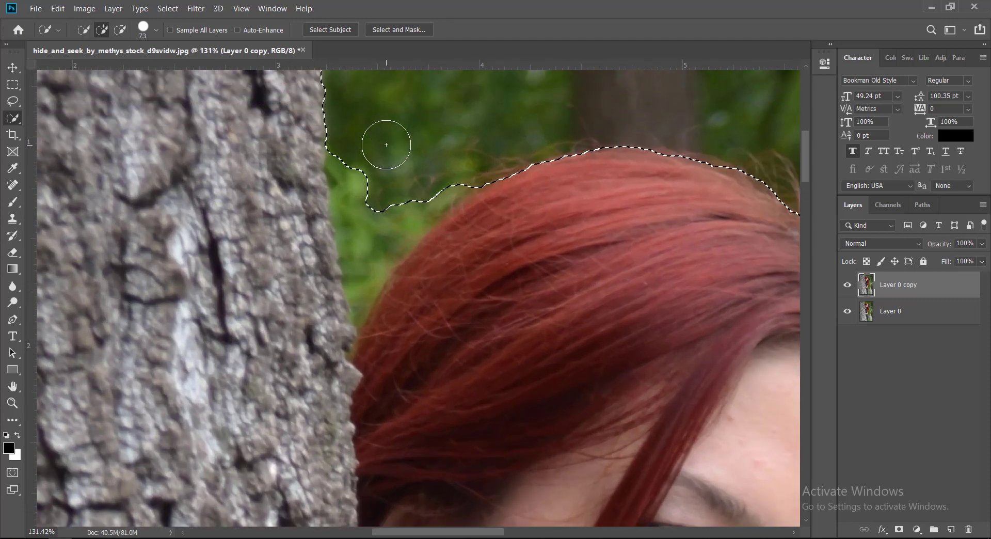
pyautogui.rightClick(386, 144)
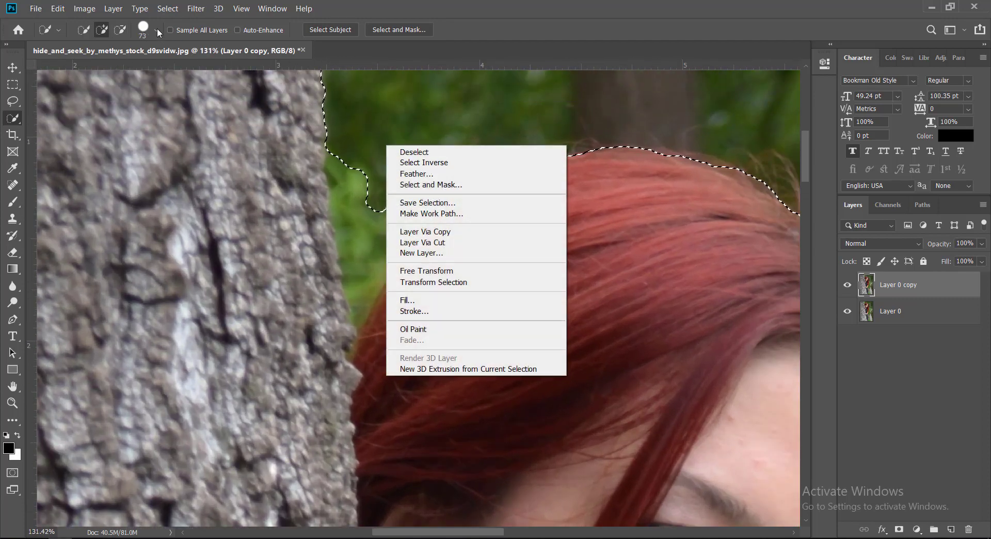
pyautogui.click(157, 28)
pyautogui.click(152, 31)
pyautogui.moveTo(123, 67); pyautogui.dragTo(89, 67)
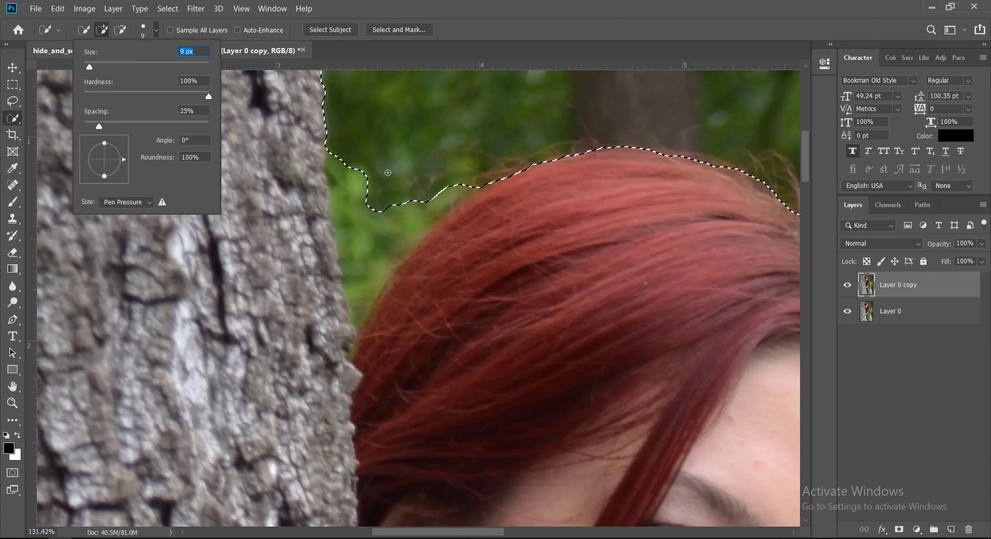
pyautogui.click(245, 94)
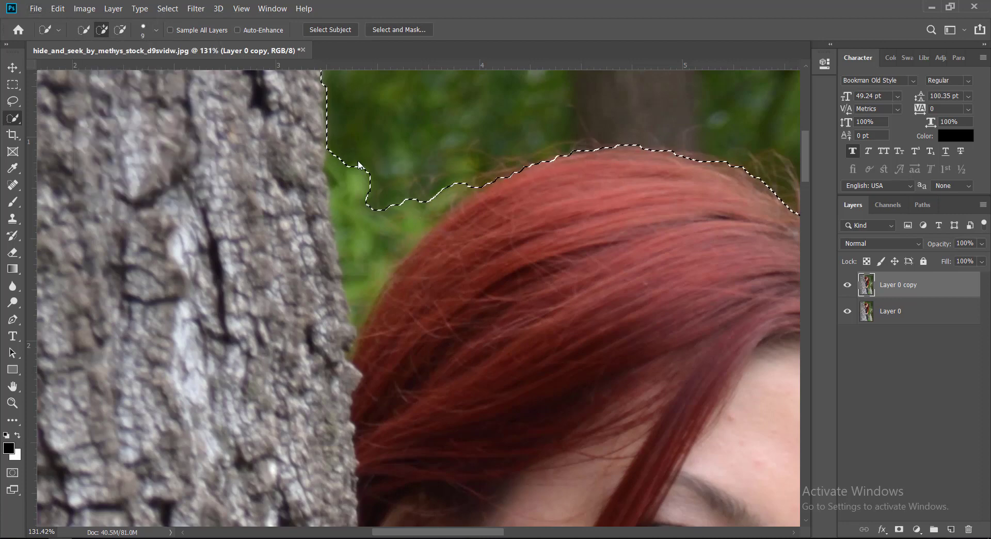
# - Subtract the leafy gap between the trunk and her hair from the selection
pyautogui.press('alt')
pyautogui.moveTo(355, 200)
pyautogui.mouseDown()
pyautogui.moveTo(362, 265)
pyautogui.moveTo(417, 192)
pyautogui.mouseUp()
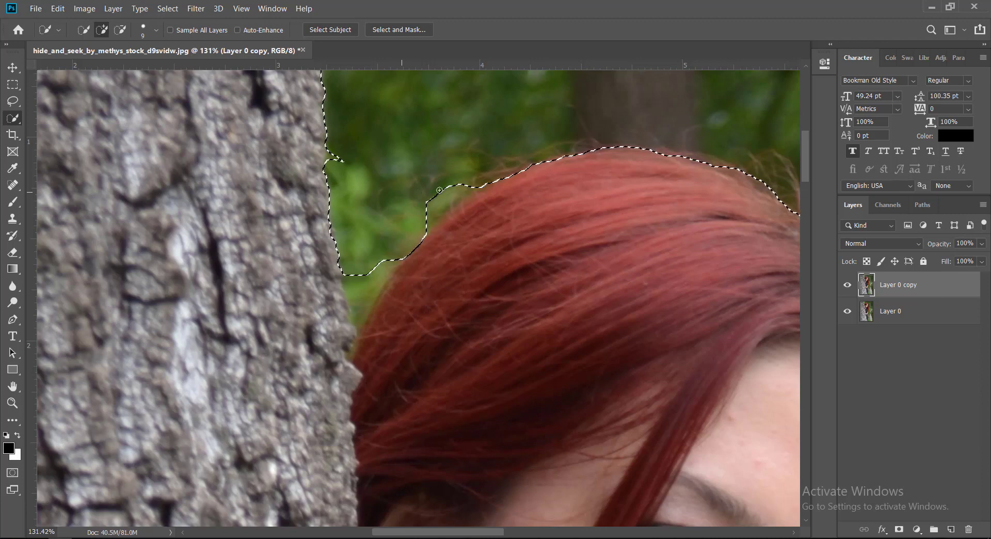
pyautogui.press('alt')
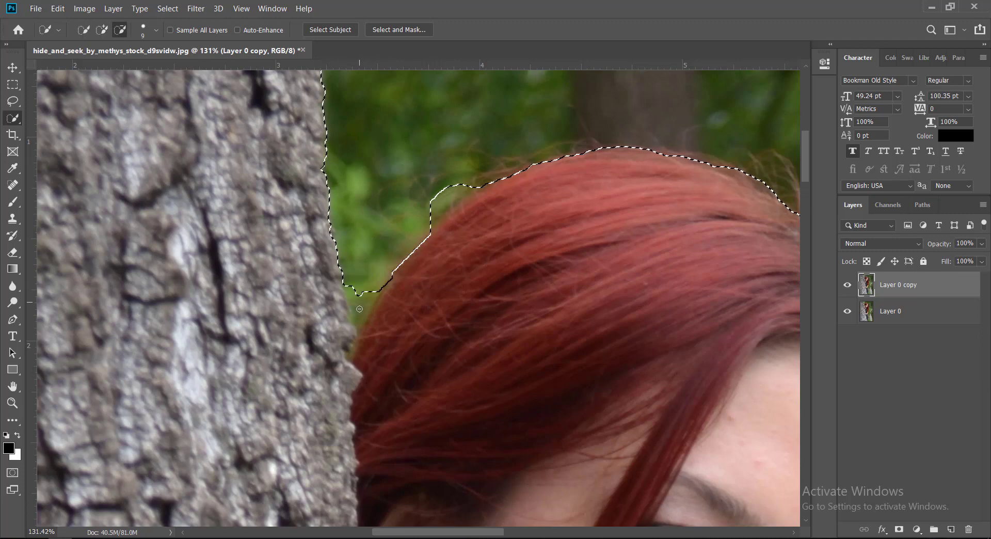
pyautogui.moveTo(359, 308); pyautogui.dragTo(359, 314)
pyautogui.moveTo(412, 207); pyautogui.dragTo(470, 180)
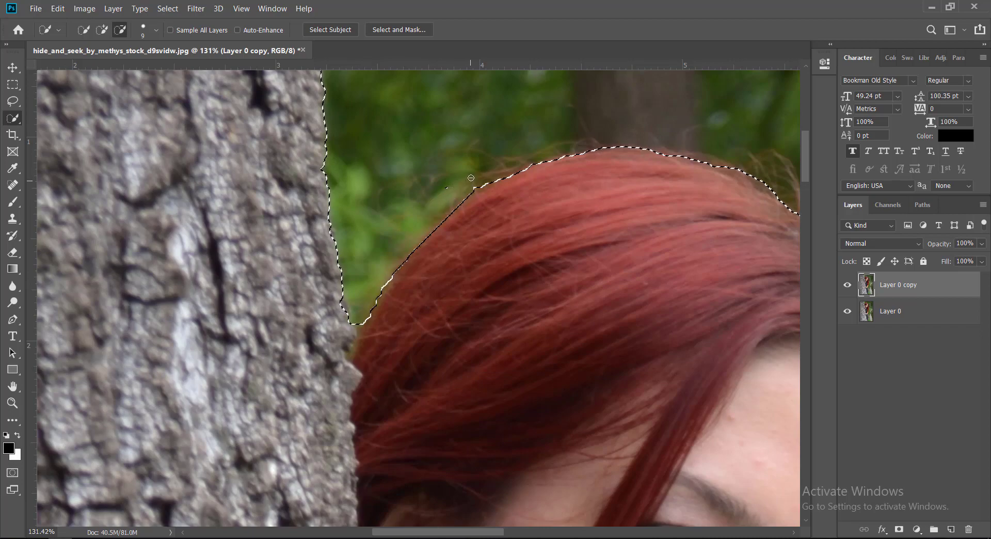
pyautogui.hotkey('ctrl', '0')
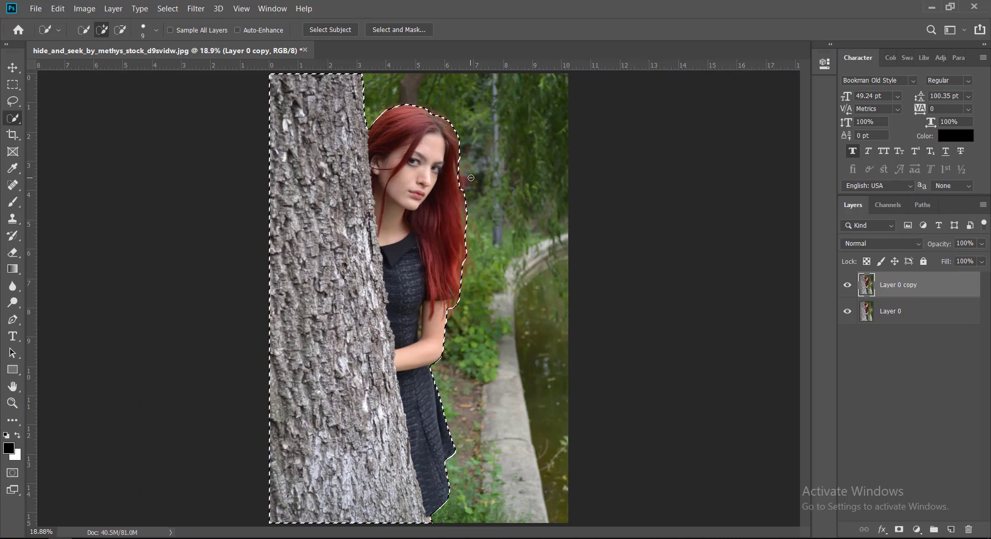
# - In Select and Mask, zoom in and refine the edge along the hair top
pyautogui.click(392, 31)
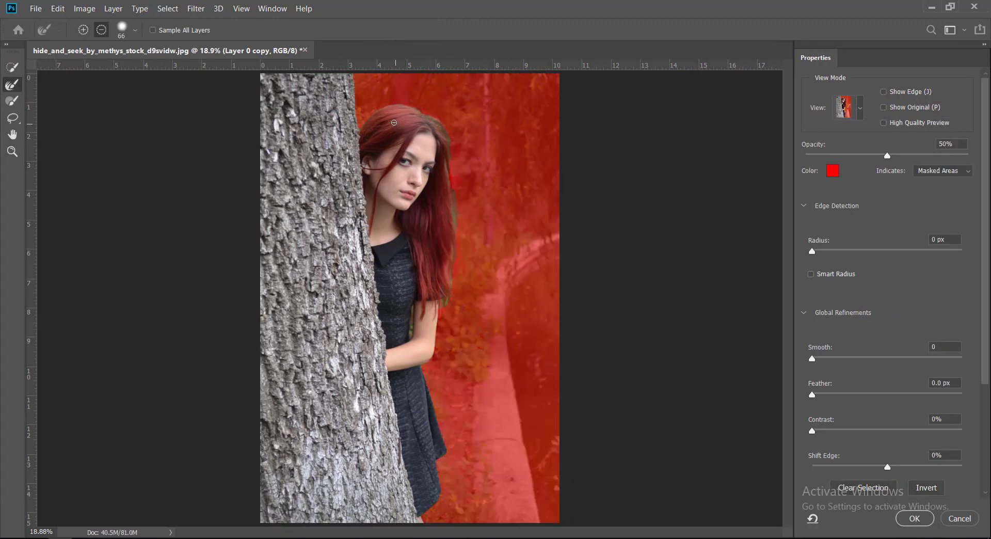
pyautogui.scroll(2, 397, 128)
pyautogui.scroll(1, 398, 128)
pyautogui.scroll(1, 340, 142)
pyautogui.scroll(2, 340, 147)
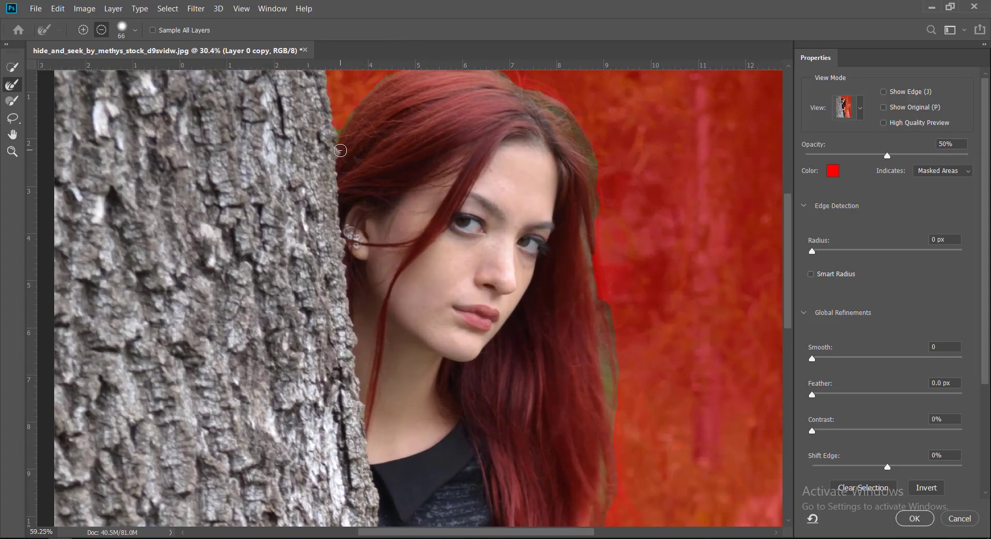
pyautogui.scroll(1, 341, 149)
pyautogui.scroll(1, 340, 149)
pyautogui.scroll(1, 340, 150)
pyautogui.scroll(1, 340, 150)
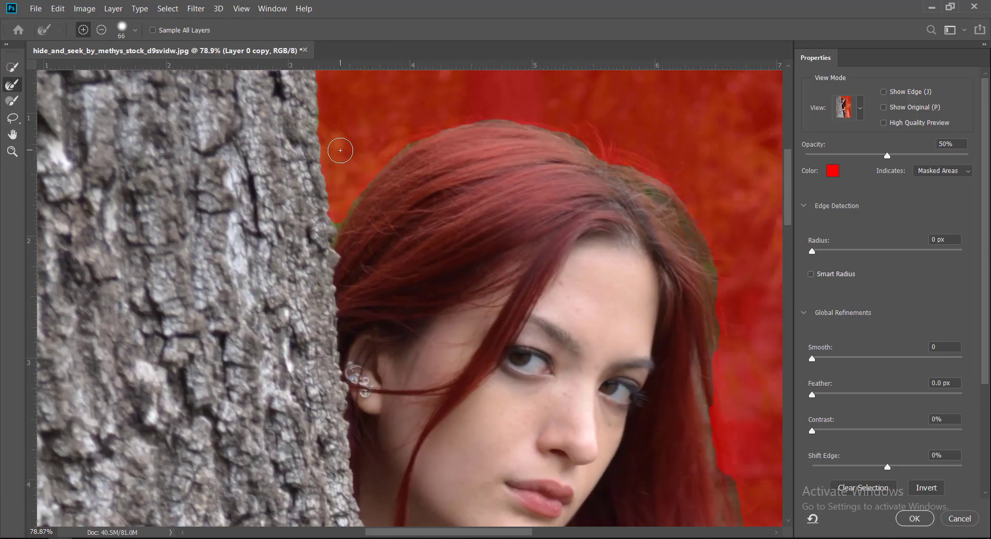
pyautogui.scroll(1, 341, 150)
pyautogui.scroll(1, 340, 150)
pyautogui.scroll(2, 340, 150)
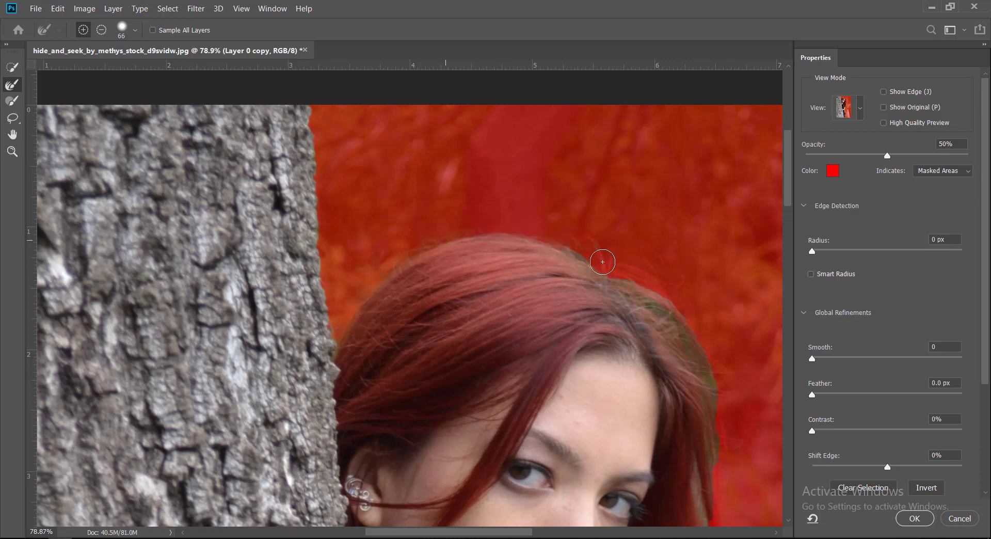
pyautogui.moveTo(669, 266); pyautogui.dragTo(633, 272)
# - Set the Refine Edge Brush to 43 px size and 36% hardness
pyautogui.rightClick(666, 276)
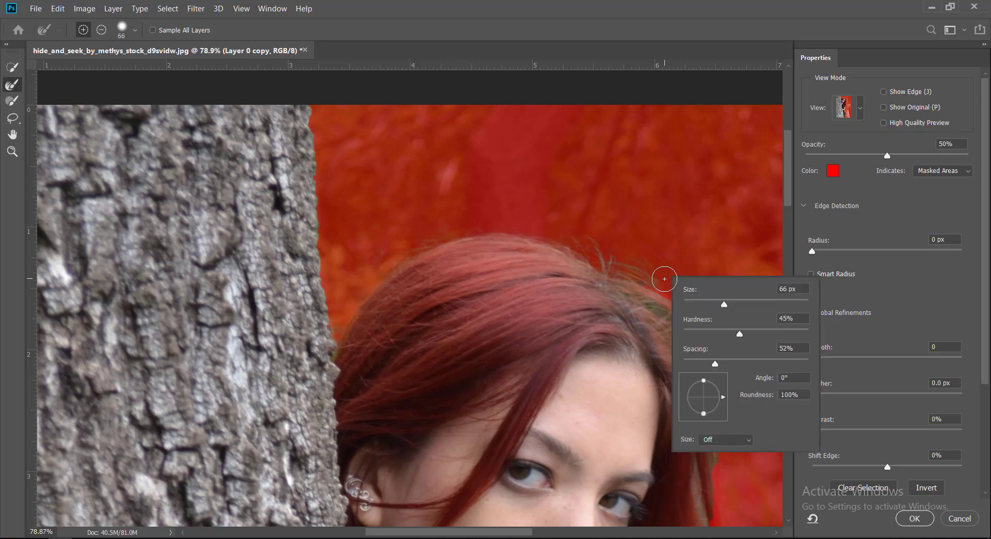
pyautogui.click(137, 33)
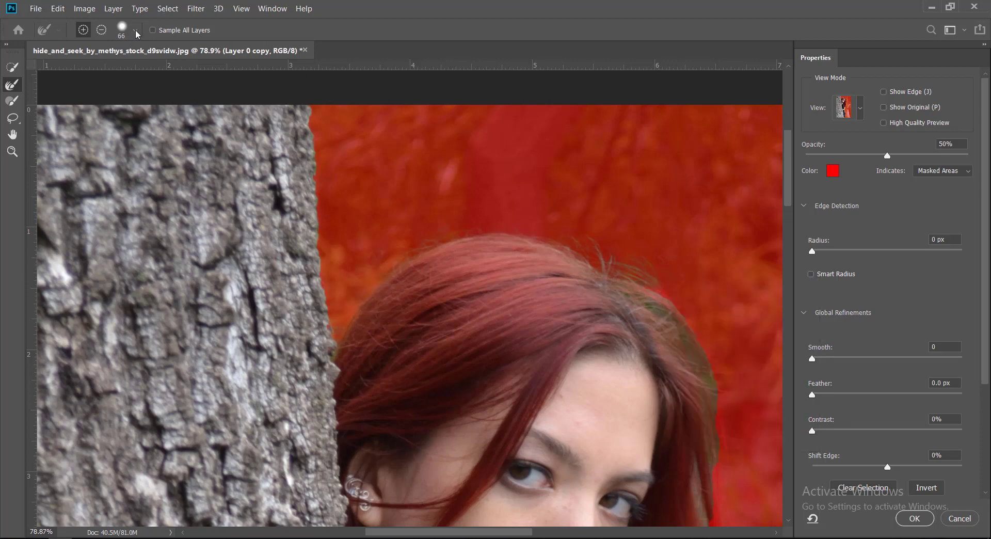
pyautogui.click(136, 31)
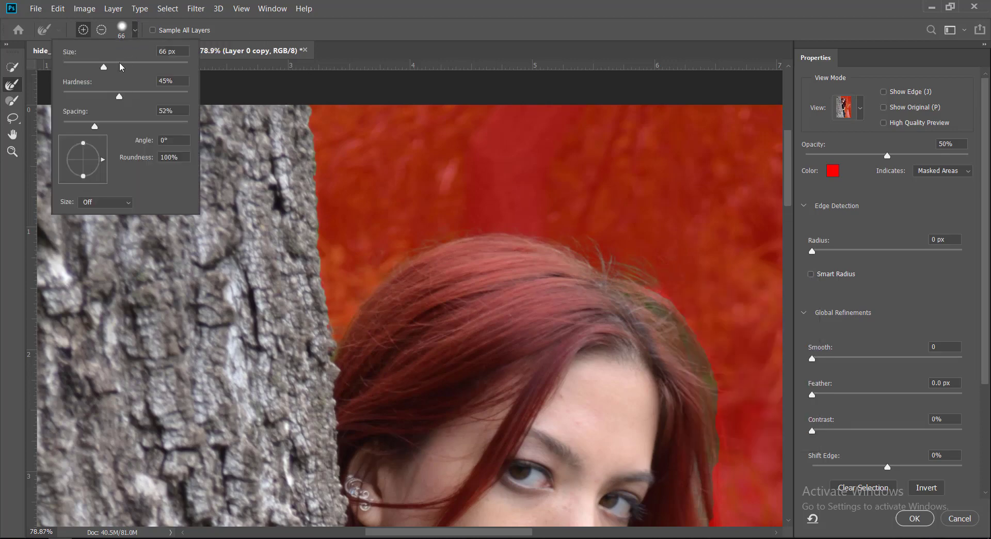
pyautogui.moveTo(92, 66); pyautogui.dragTo(90, 66)
pyautogui.moveTo(119, 96); pyautogui.dragTo(107, 97)
pyautogui.click(426, 210)
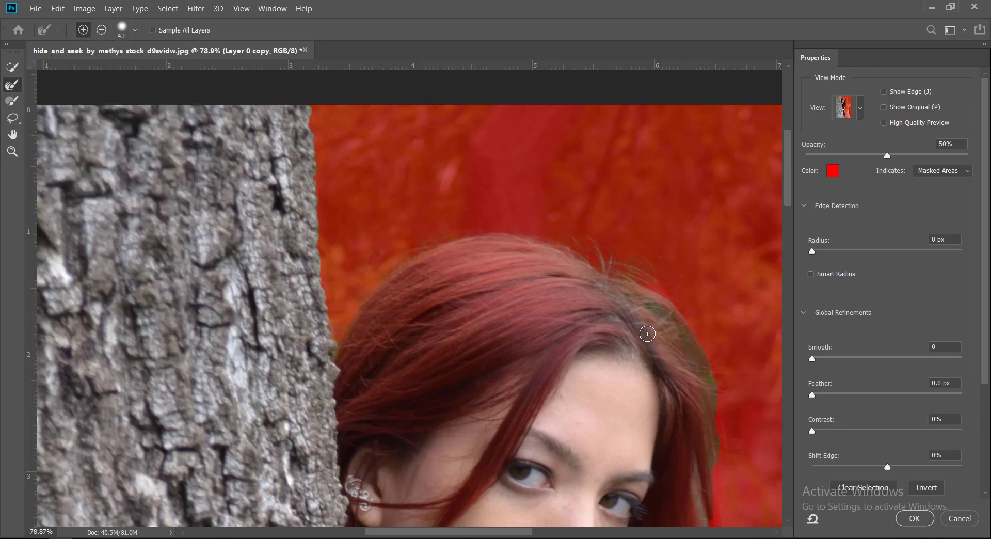
# - Refine the selection further along the side of the hair
pyautogui.scroll(-3, 760, 214)
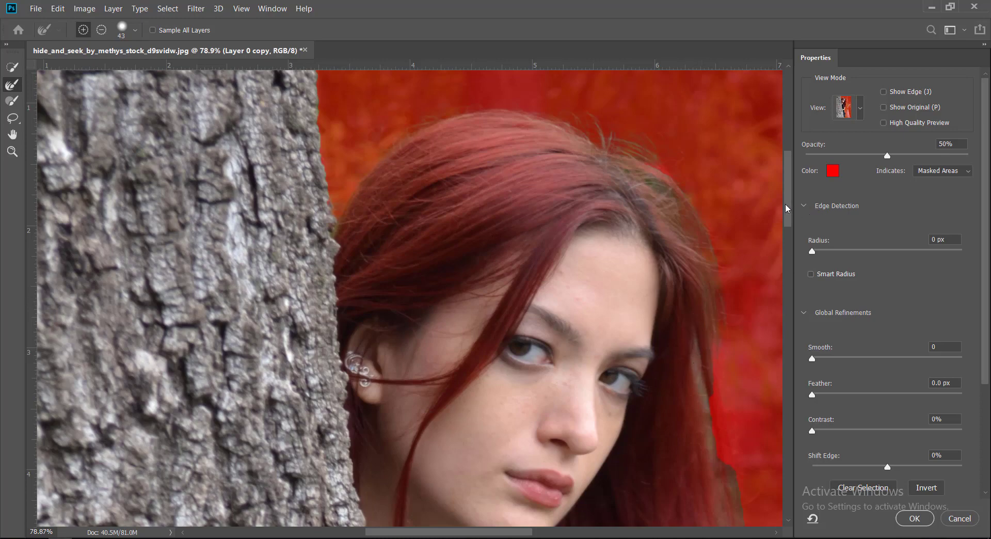
pyautogui.moveTo(787, 208); pyautogui.dragTo(788, 253)
pyautogui.scroll(1, 703, 142)
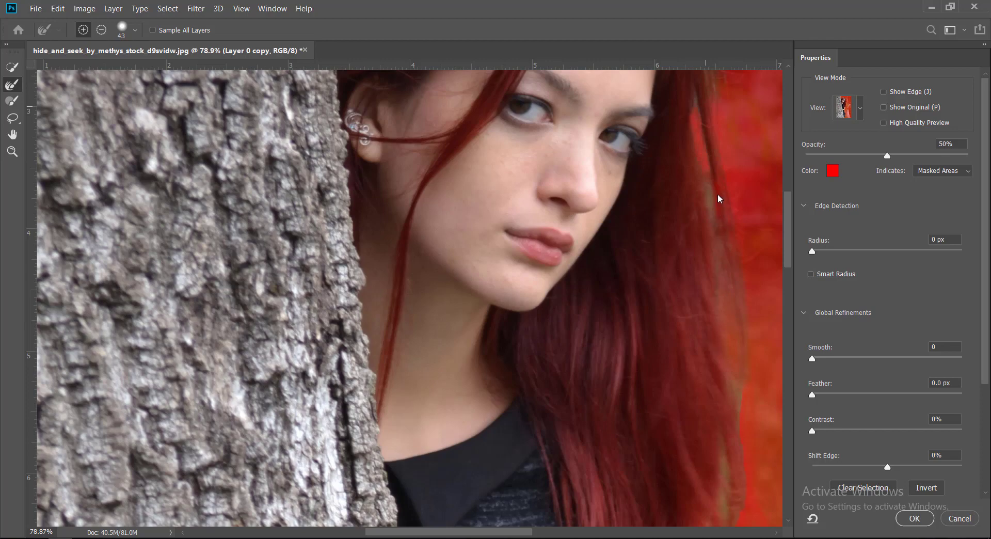
pyautogui.scroll(-3, 719, 196)
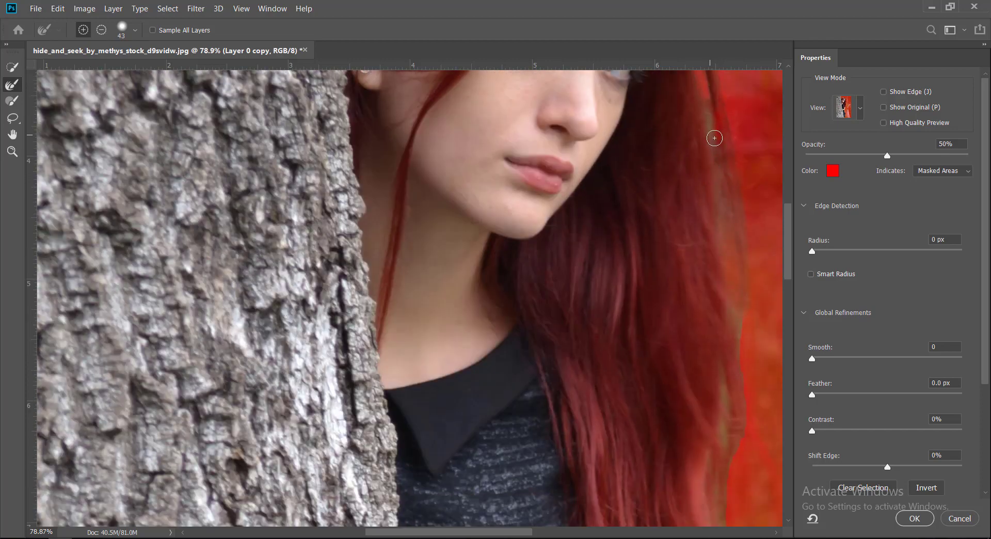
pyautogui.moveTo(714, 138); pyautogui.dragTo(730, 282)
# - Raise the overlay opacity and set the edge detection Radius to 2 px
pyautogui.scroll(-4, 722, 316)
pyautogui.scroll(-2, 719, 323)
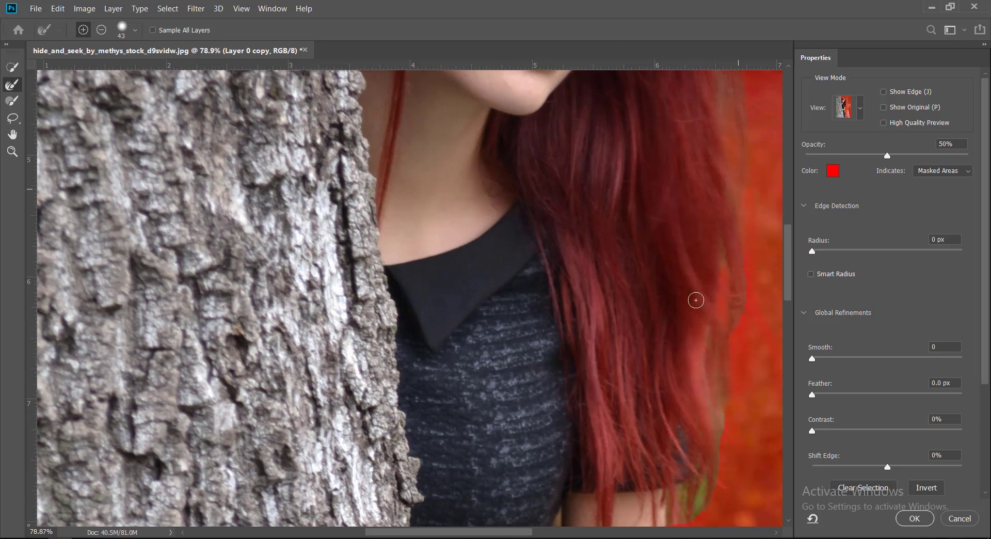
pyautogui.scroll(-3, 695, 300)
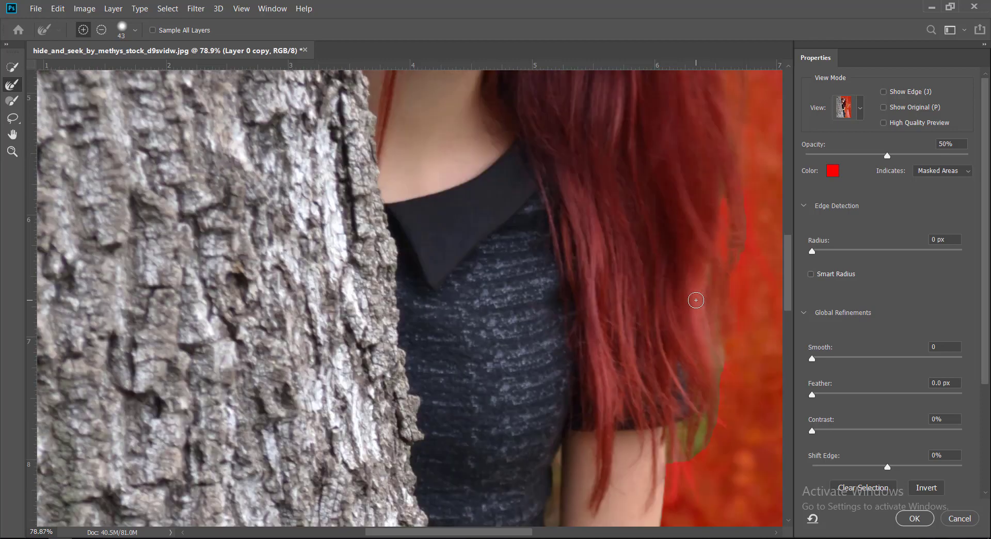
pyautogui.scroll(-3, 703, 303)
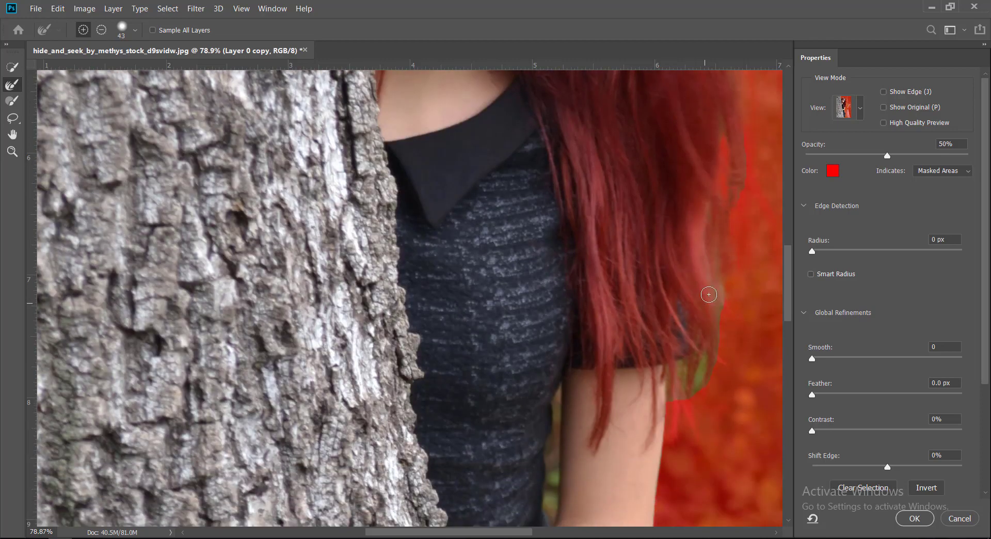
pyautogui.scroll(-3, 711, 291)
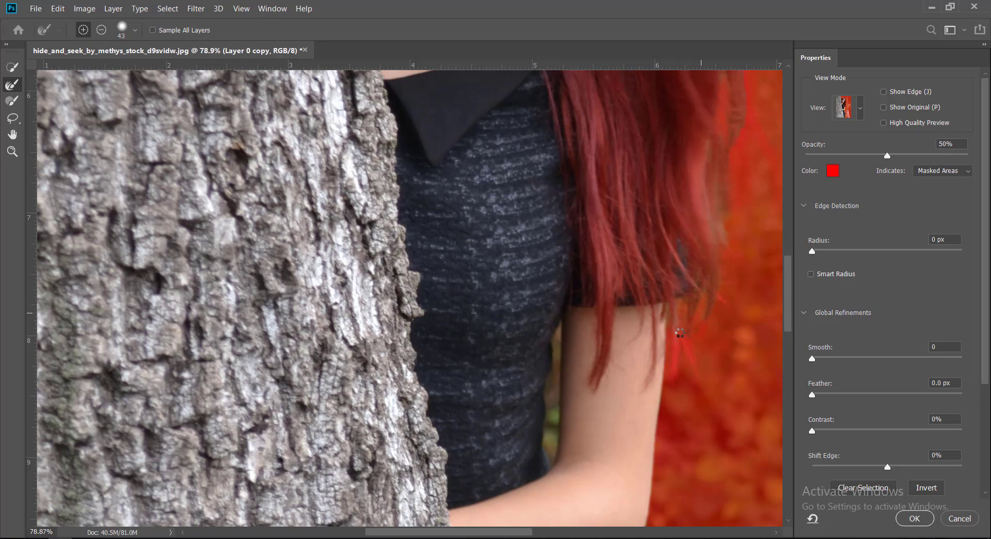
pyautogui.scroll(-2, 679, 333)
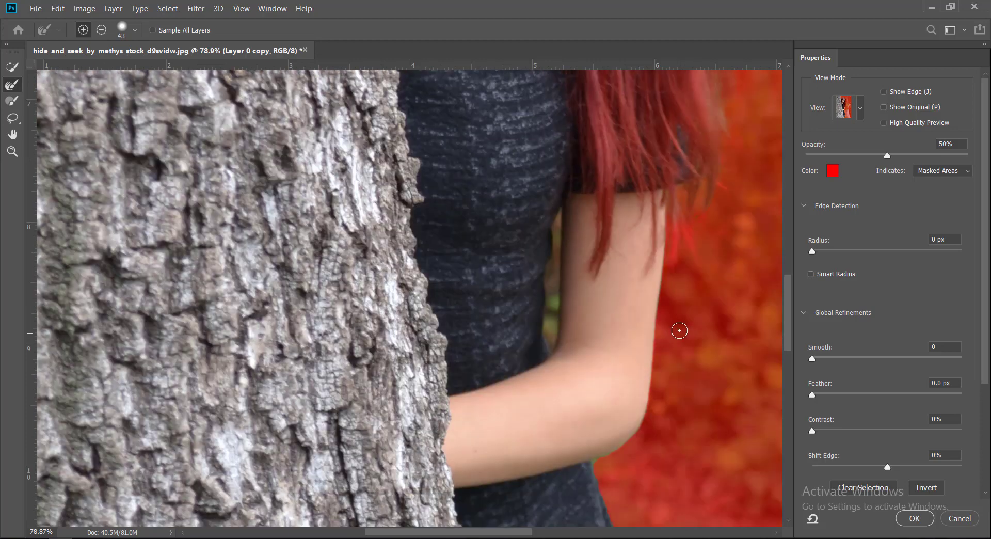
pyautogui.scroll(-1, 597, 423)
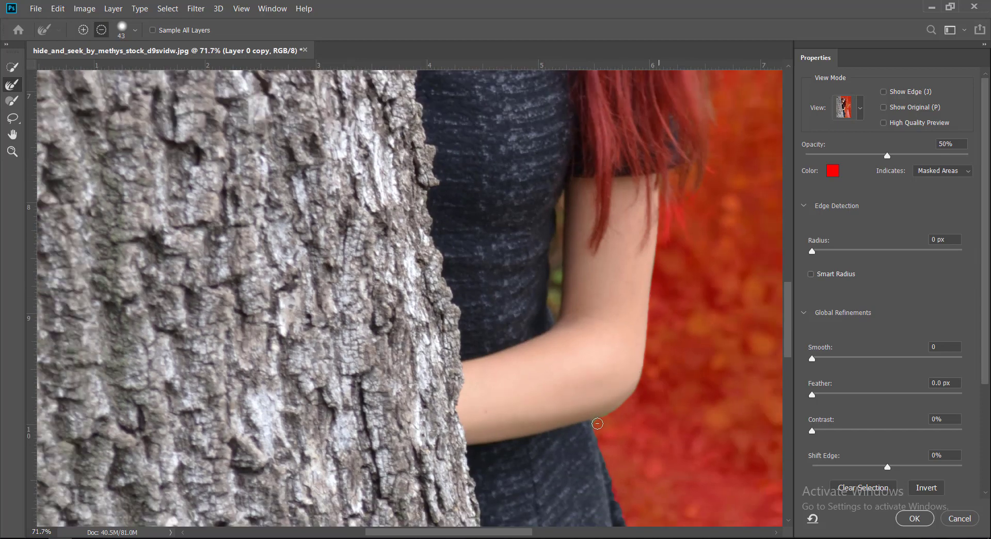
pyautogui.scroll(-2, 597, 424)
pyautogui.scroll(-1, 597, 423)
pyautogui.scroll(-1, 597, 423)
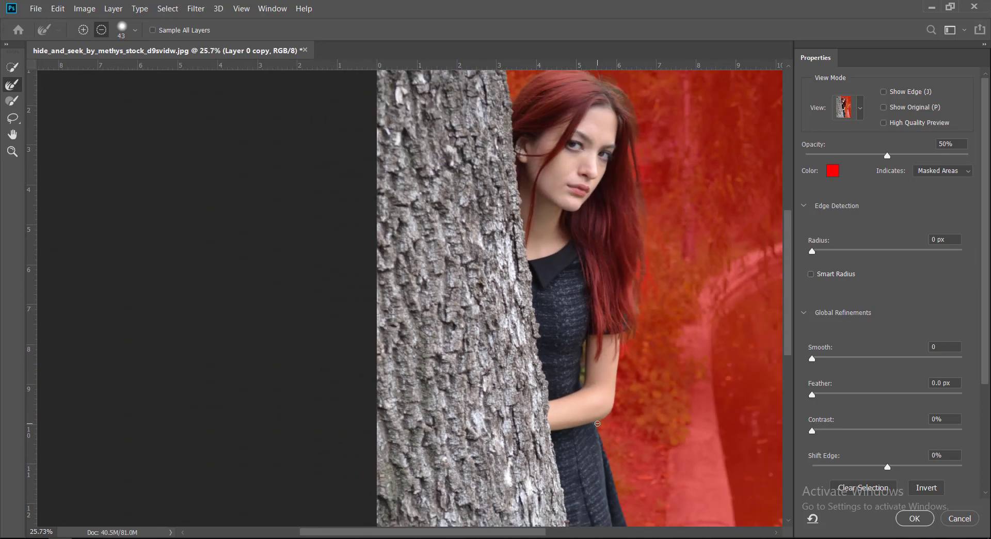
pyautogui.scroll(-2, 597, 423)
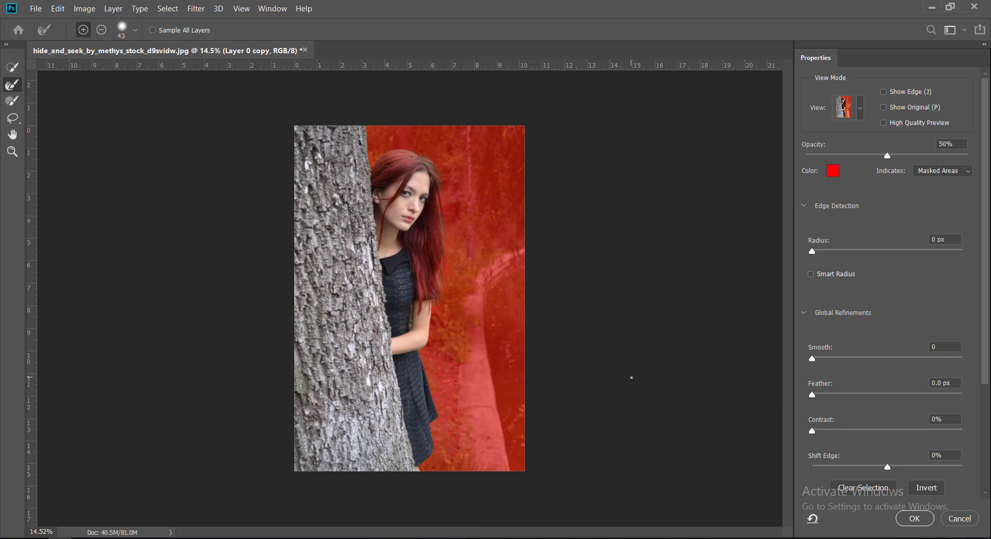
pyautogui.moveTo(887, 155); pyautogui.dragTo(903, 158)
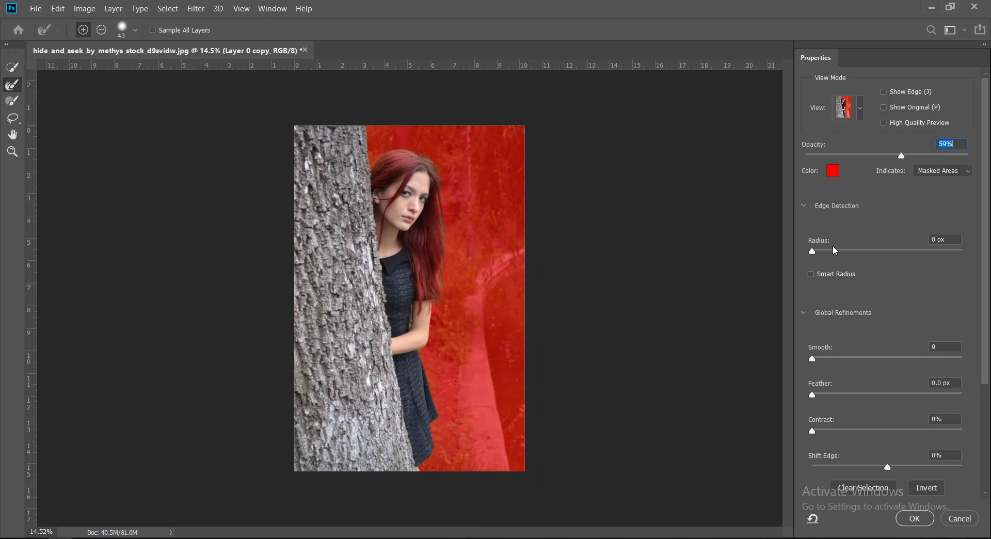
pyautogui.moveTo(824, 253); pyautogui.dragTo(827, 253)
# - Output the refined selection to a New Layer with Layer Mask
pyautogui.scroll(-2, 817, 325)
pyautogui.scroll(-1, 817, 324)
pyautogui.click(847, 416)
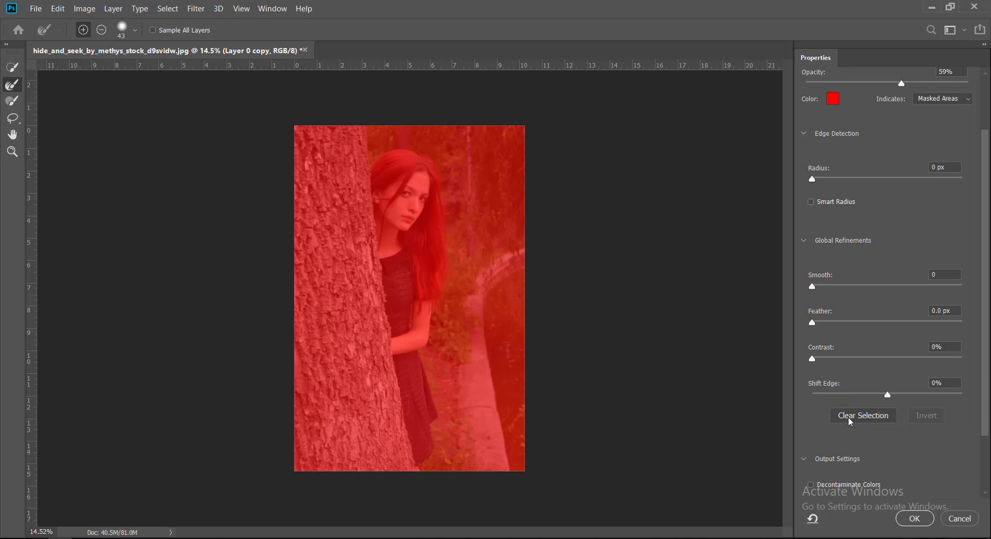
pyautogui.press('z')
pyautogui.press('r')
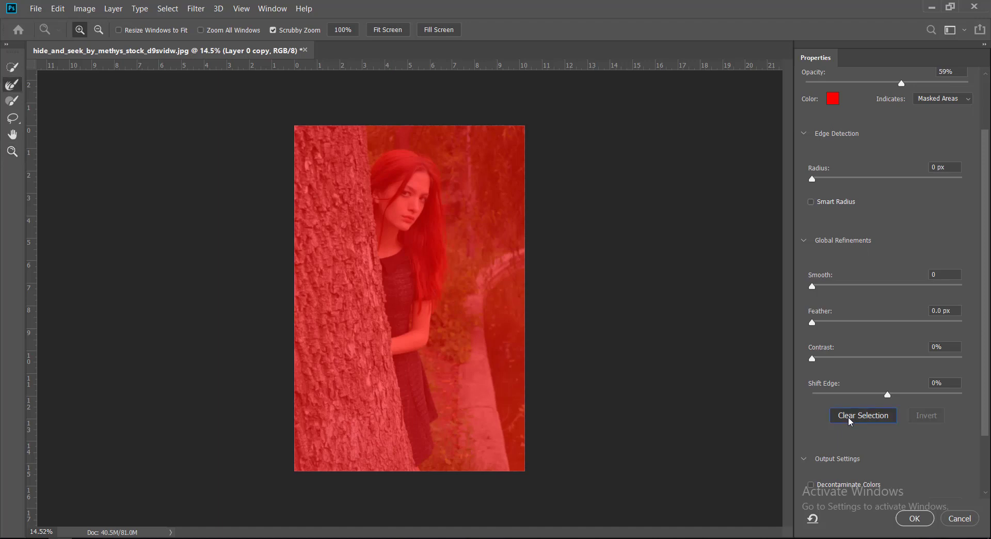
pyautogui.hotkey('ctrl', 'z')
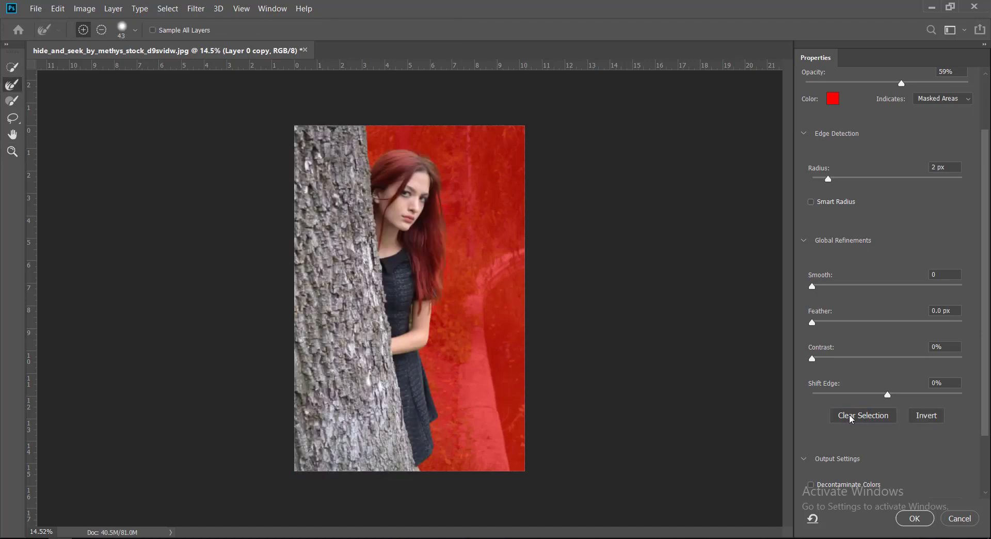
pyautogui.scroll(-1, 852, 417)
pyautogui.scroll(-1, 877, 397)
pyautogui.scroll(-1, 893, 388)
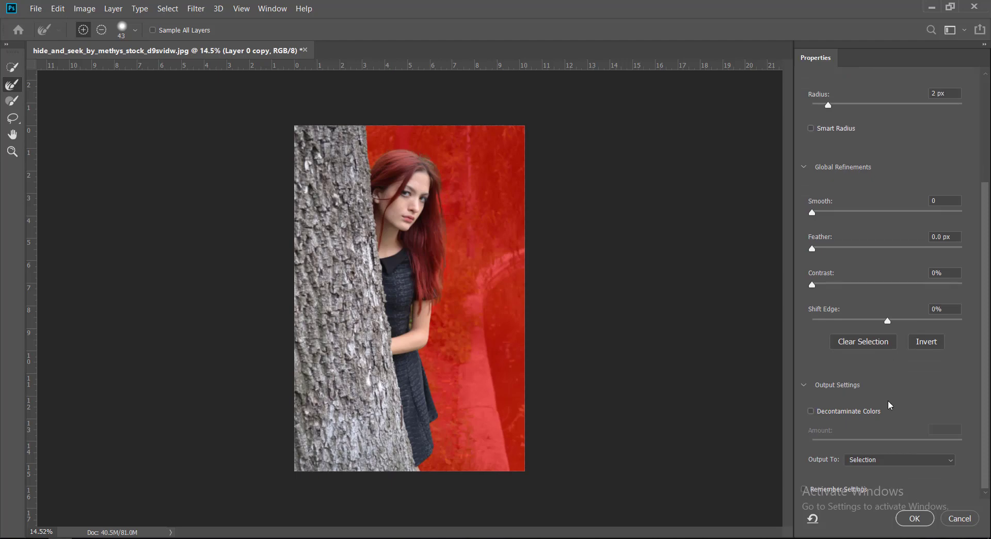
pyautogui.click(894, 469)
pyautogui.click(892, 501)
pyautogui.click(913, 518)
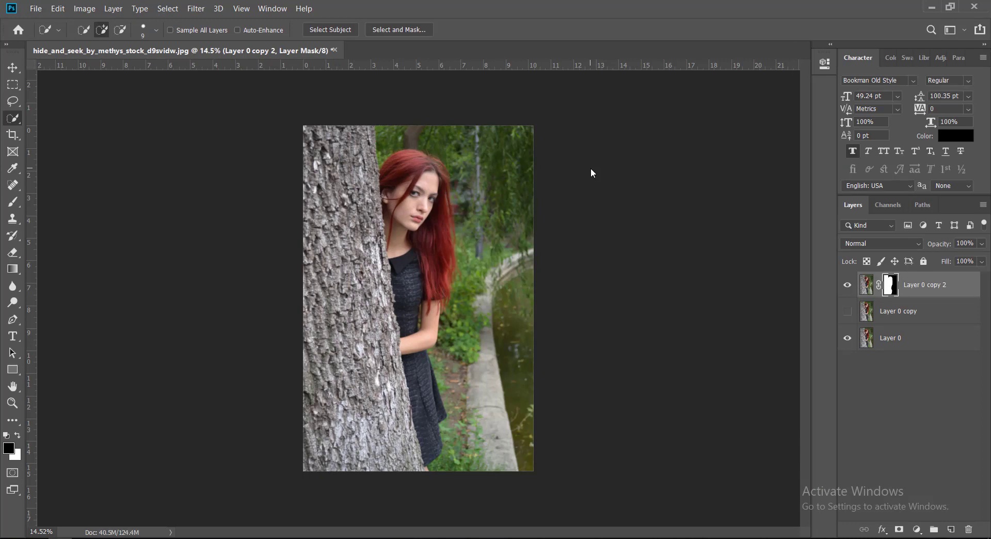
# - Load the cutout's layer mask as a selection and select Layer 0 copy
pyautogui.rightClick(890, 290)
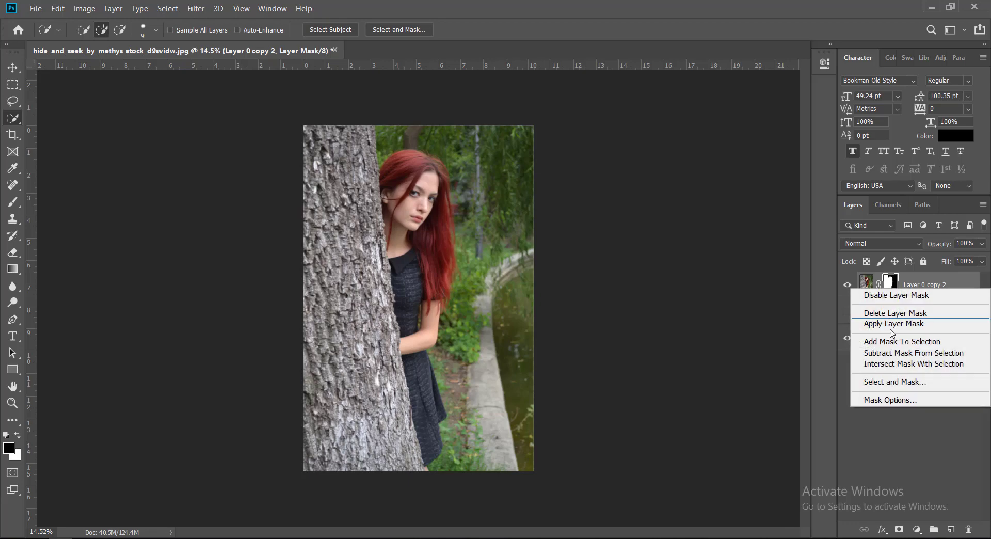
pyautogui.click(898, 343)
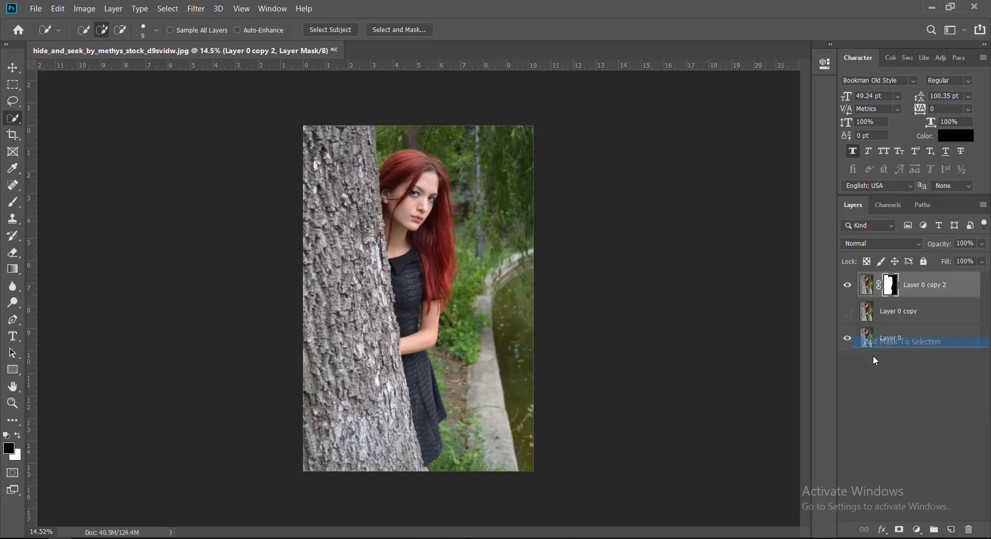
pyautogui.click(872, 311)
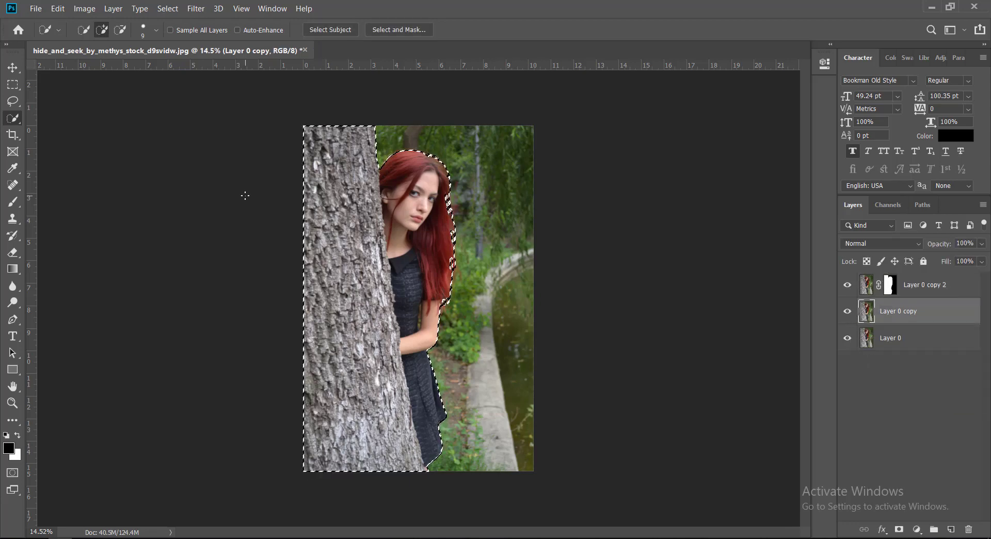
# - Content-aware fill the woman-and-tree area and hide Layer 0 copy 2
pyautogui.click(46, 10)
pyautogui.moveTo(57, 8)
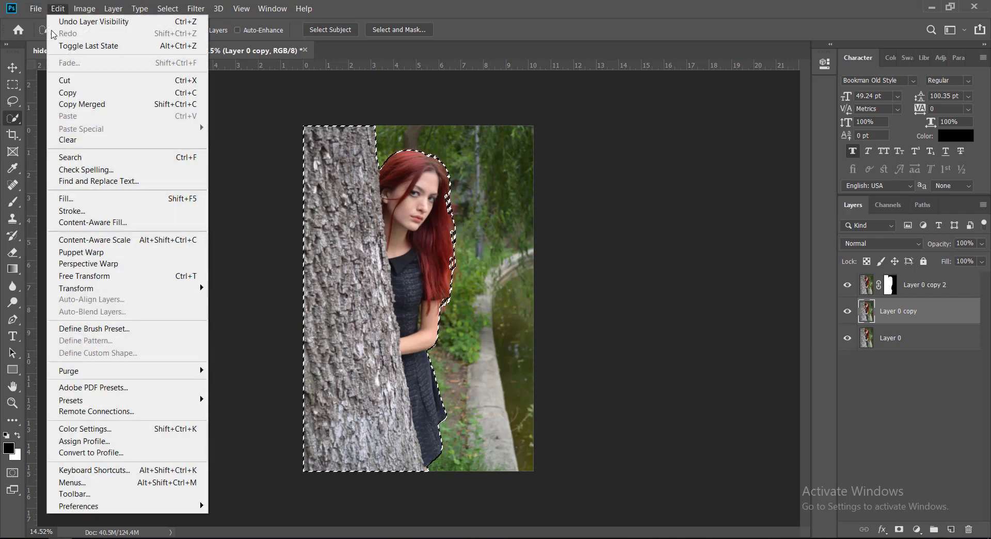
pyautogui.click(66, 195)
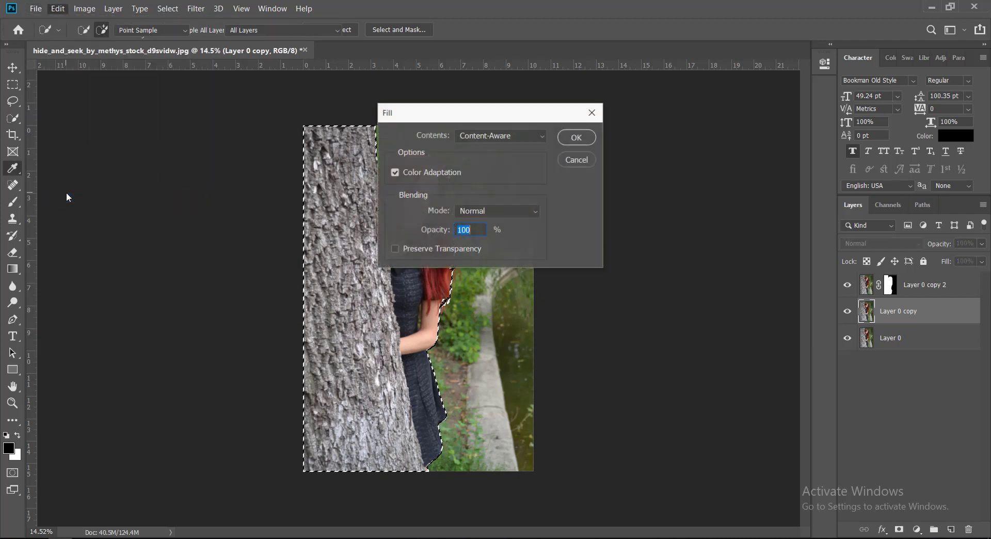
pyautogui.click(581, 138)
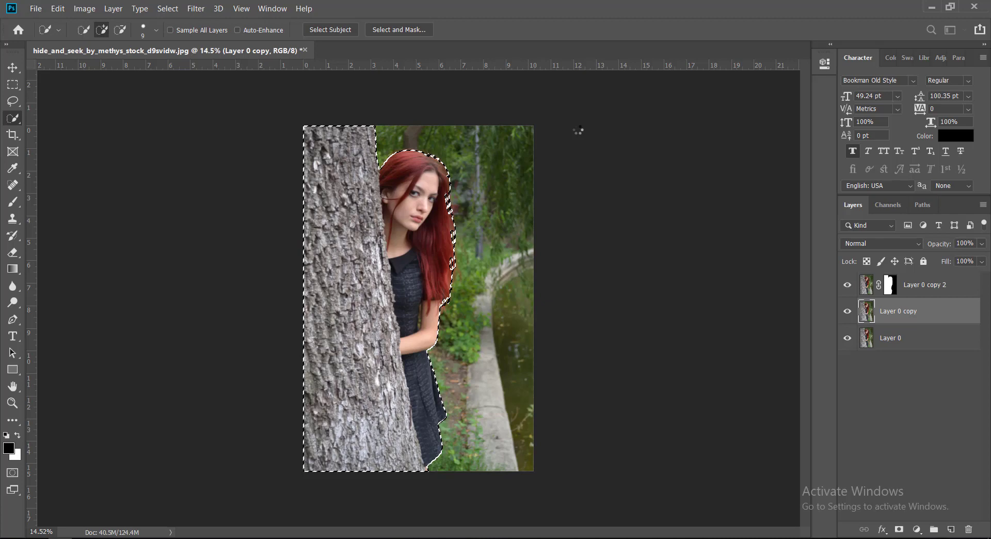
pyautogui.click(847, 286)
# - Deselect and spot-heal the leftover head outline at the top of the background
pyautogui.rightClick(412, 226)
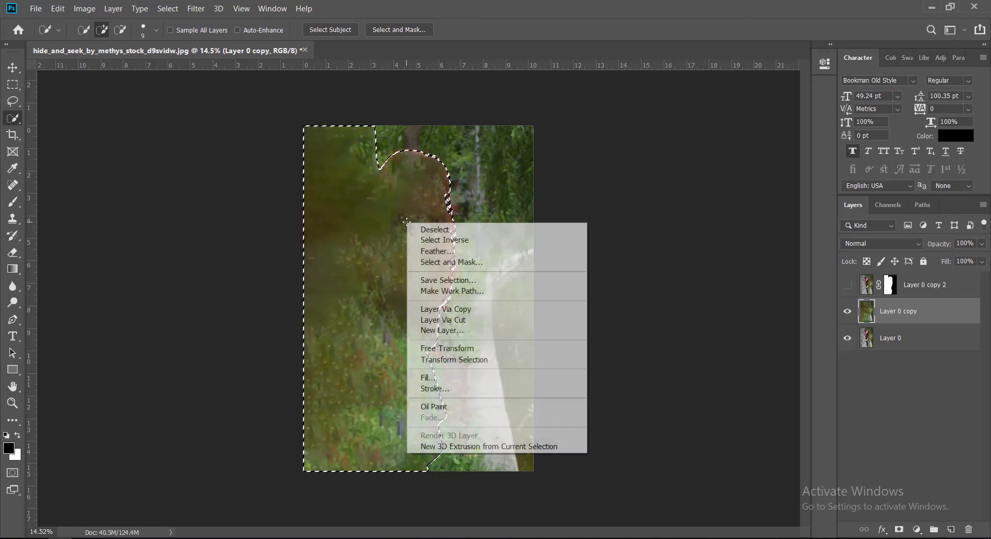
pyautogui.click(418, 229)
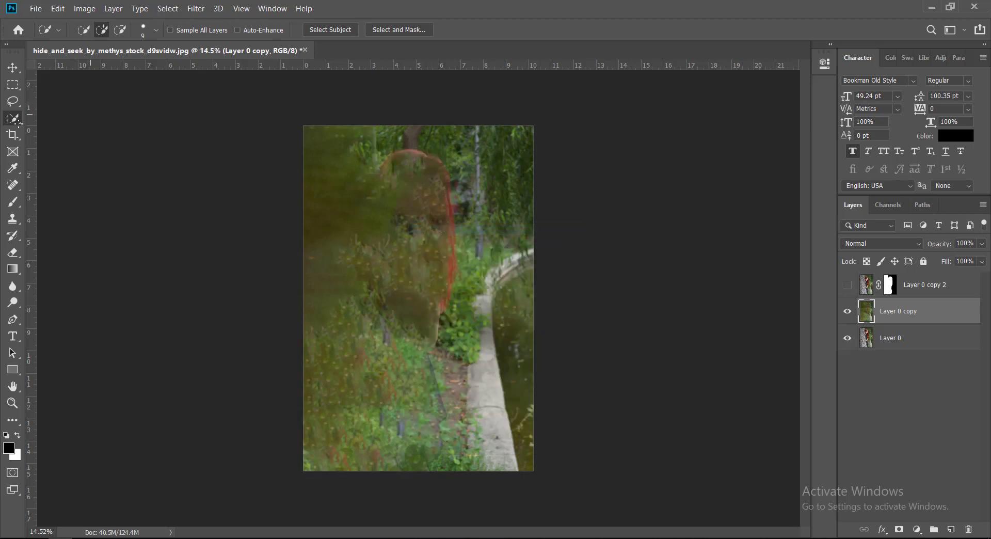
pyautogui.press('j')
pyautogui.moveTo(379, 166); pyautogui.dragTo(411, 150)
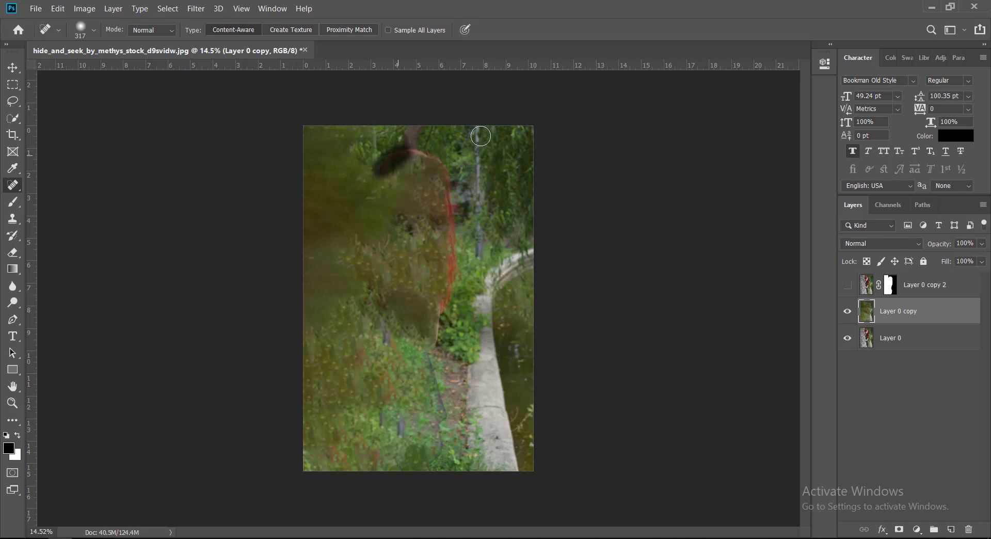
pyautogui.moveTo(377, 165)
pyautogui.mouseDown()
pyautogui.moveTo(440, 170)
pyautogui.moveTo(442, 319)
pyautogui.moveTo(426, 477)
pyautogui.mouseUp()
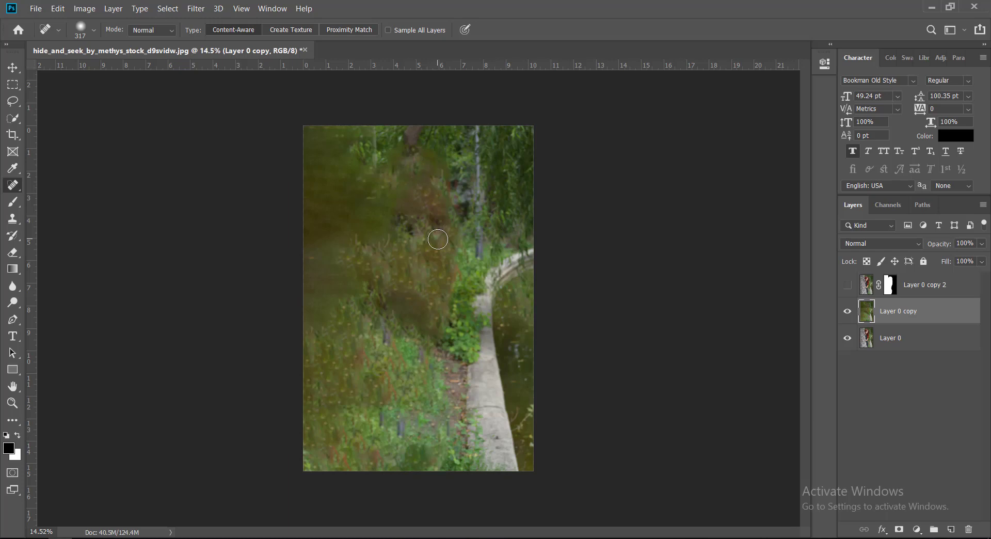
pyautogui.click(847, 286)
pyautogui.click(847, 286)
# - In Camera Raw, set Exposure -0.95, Temperature +11, Highlights -100, Contrast -5
pyautogui.click(195, 10)
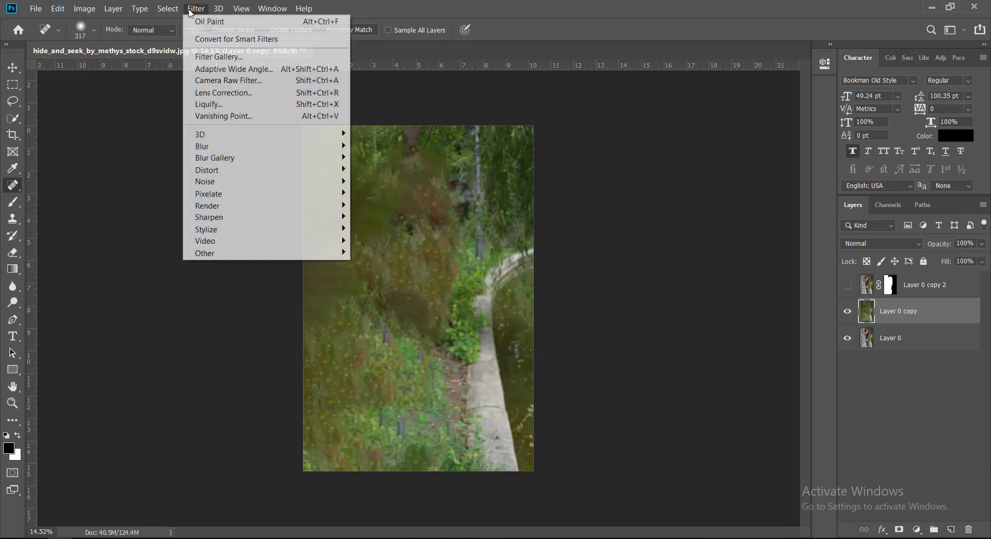
pyautogui.click(205, 82)
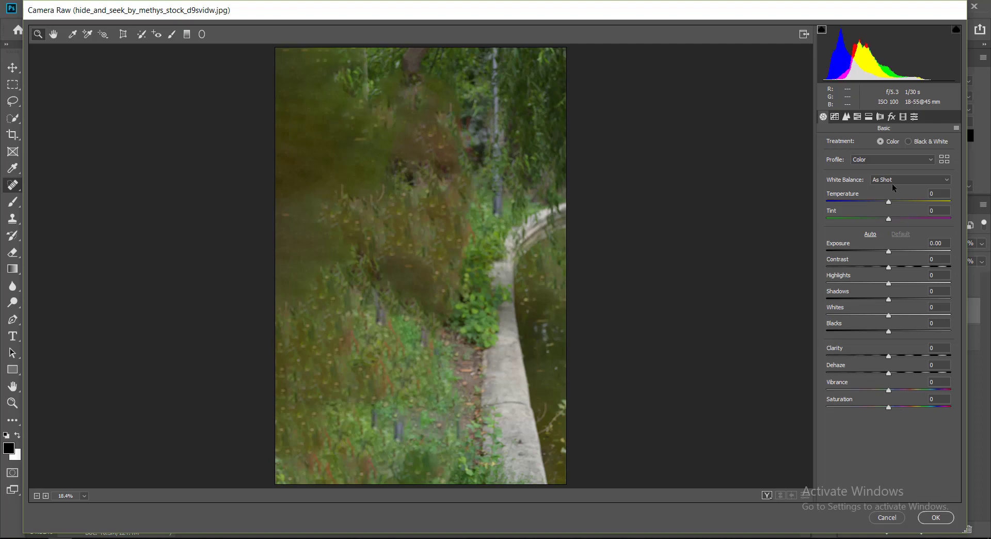
pyautogui.click(890, 252)
pyautogui.moveTo(889, 252); pyautogui.dragTo(876, 251)
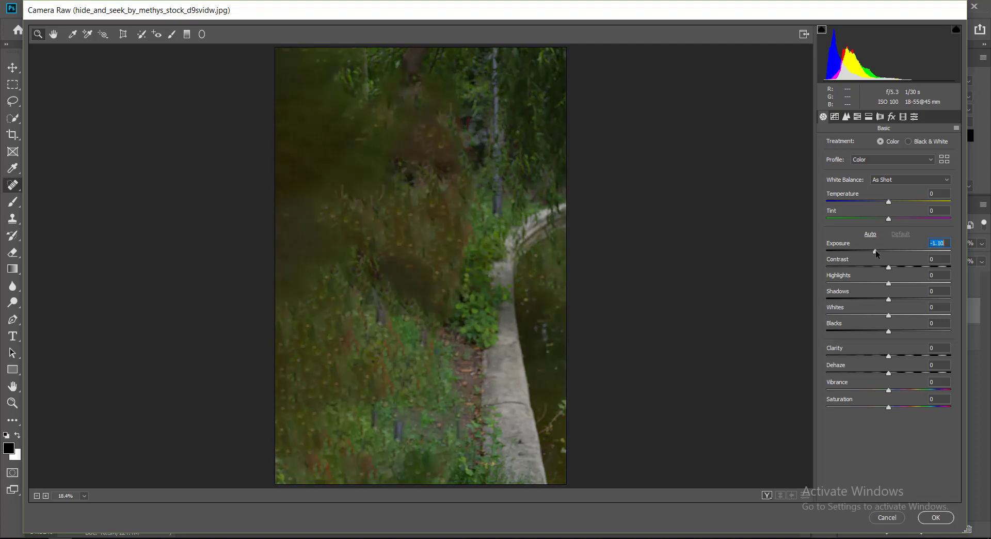
pyautogui.moveTo(888, 203); pyautogui.dragTo(895, 201)
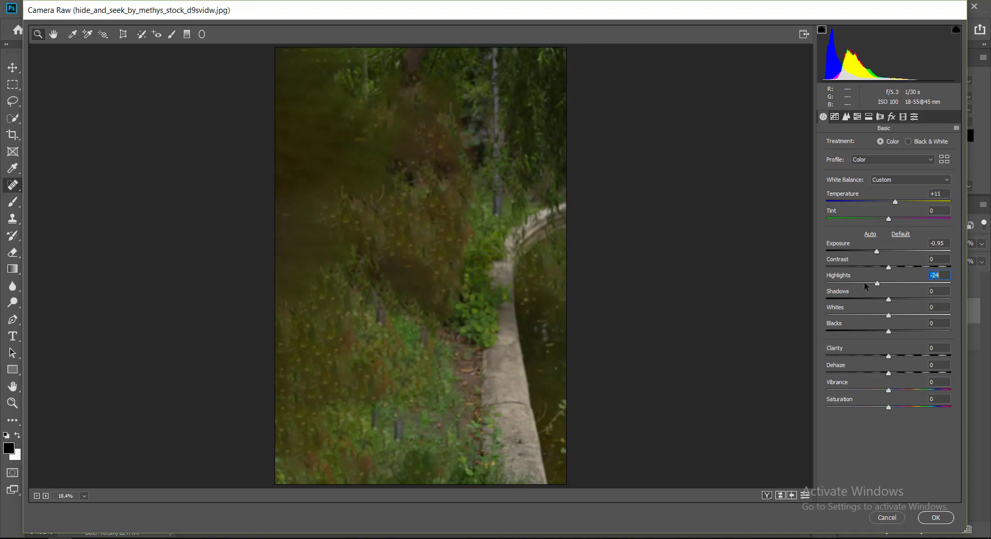
pyautogui.moveTo(888, 283); pyautogui.dragTo(800, 283)
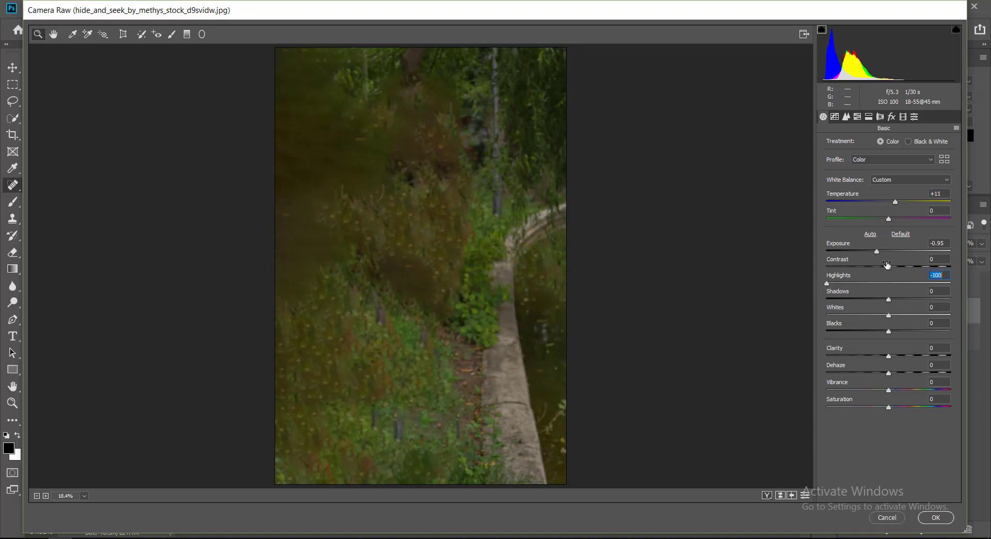
pyautogui.moveTo(888, 267); pyautogui.dragTo(884, 267)
# - Shift the yellows' hue, desaturate and brighten them in HSL, and apply
pyautogui.click(855, 116)
pyautogui.moveTo(889, 216)
pyautogui.mouseDown()
pyautogui.moveTo(979, 223)
pyautogui.moveTo(856, 224)
pyautogui.moveTo(867, 235)
pyautogui.mouseUp()
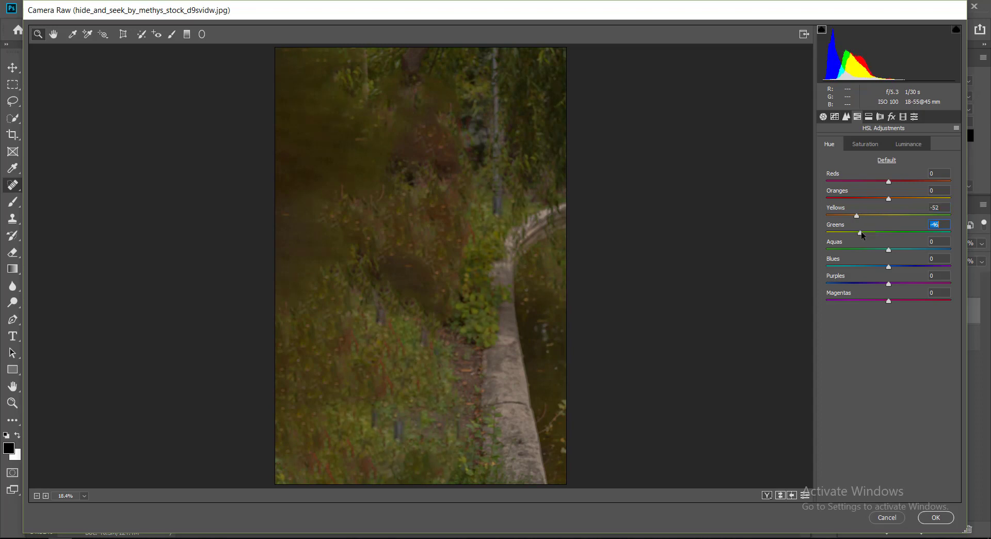
pyautogui.click(867, 145)
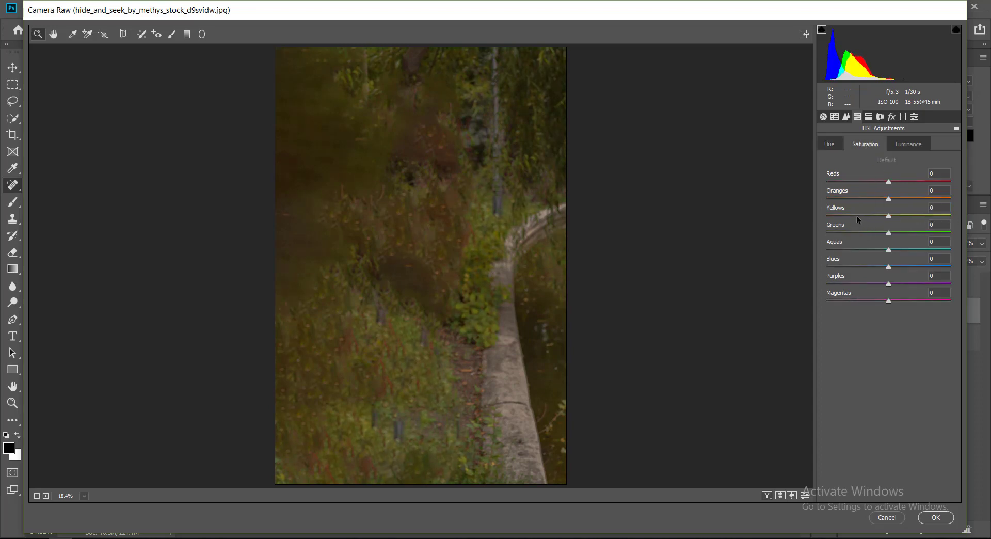
pyautogui.moveTo(857, 217)
pyautogui.mouseDown()
pyautogui.moveTo(845, 217)
pyautogui.moveTo(937, 227)
pyautogui.moveTo(888, 226)
pyautogui.moveTo(945, 216)
pyautogui.mouseUp()
pyautogui.click(906, 144)
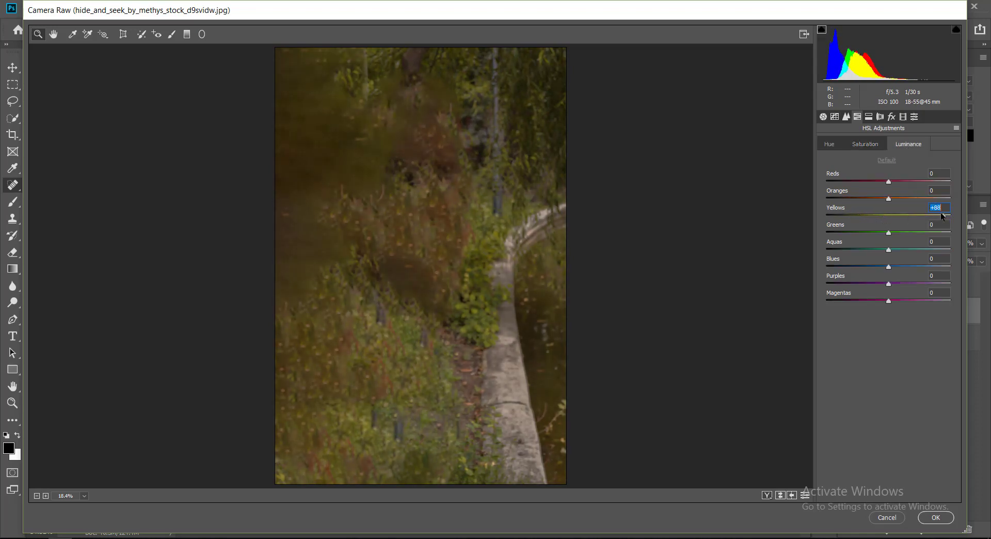
pyautogui.click(935, 518)
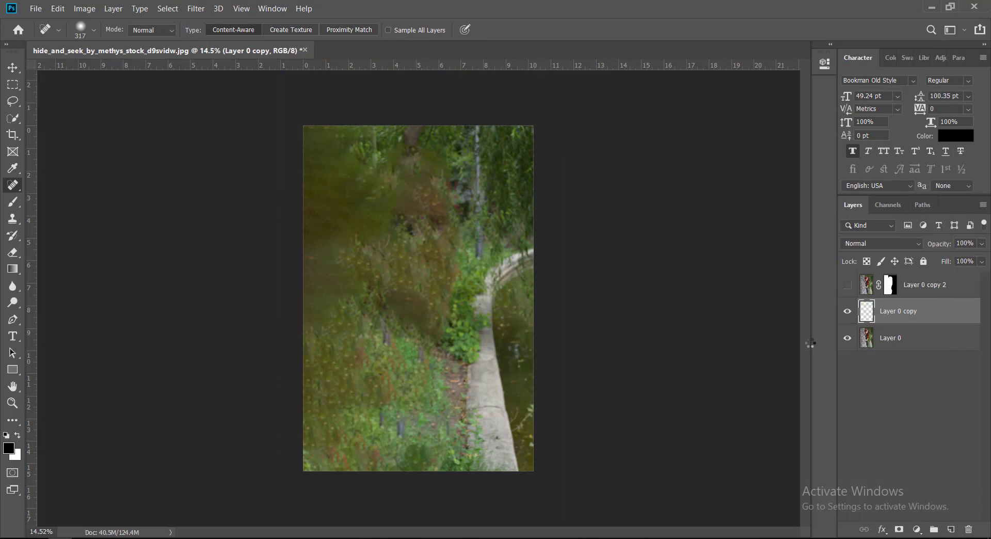
# - Make Layer 0 copy 2 visible again and select Layer 0 copy
pyautogui.click(848, 286)
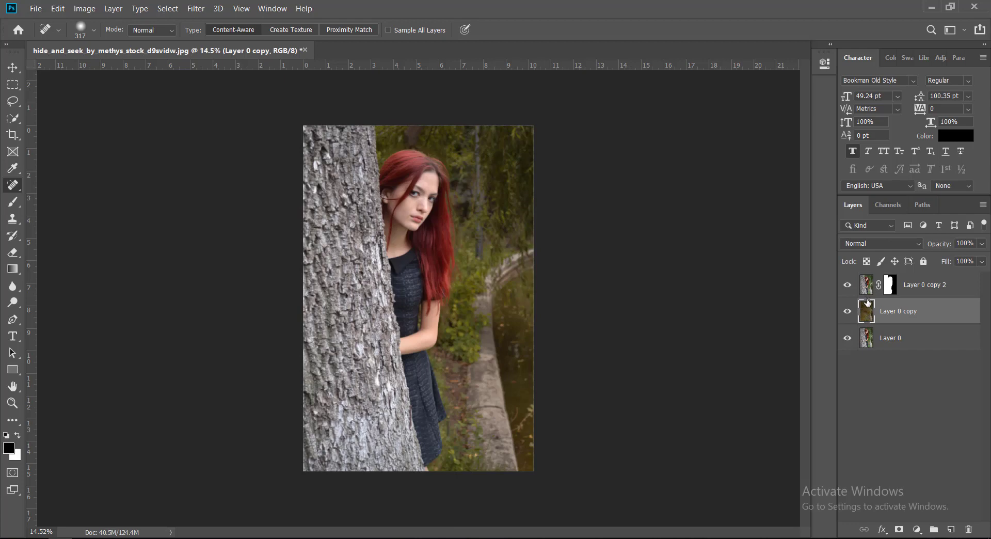
pyautogui.click(867, 293)
pyautogui.click(867, 312)
# - Apply Lens Blur with a radius of about 85 to Layer 0 copy
pyautogui.click(220, 10)
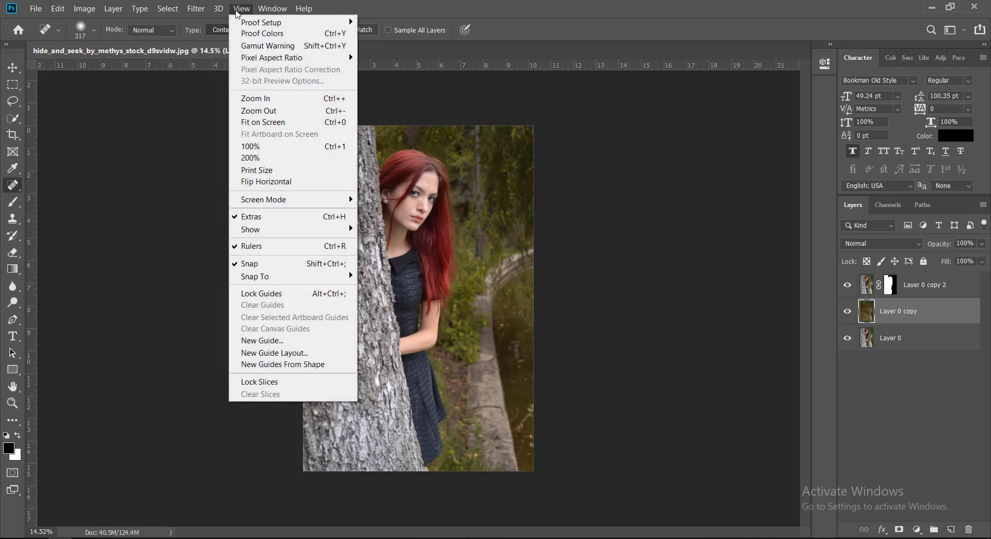
pyautogui.click(196, 8)
pyautogui.click(213, 9)
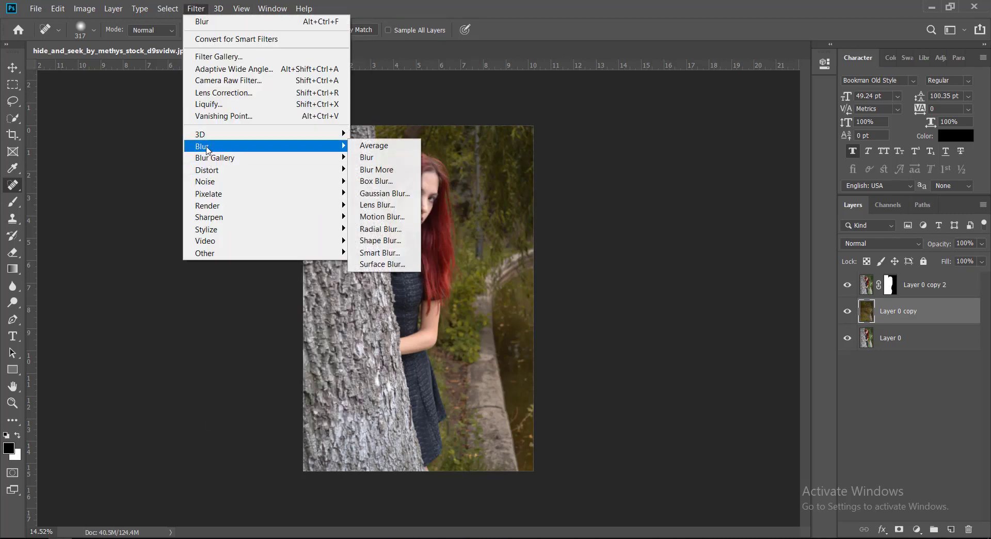
pyautogui.moveTo(232, 146)
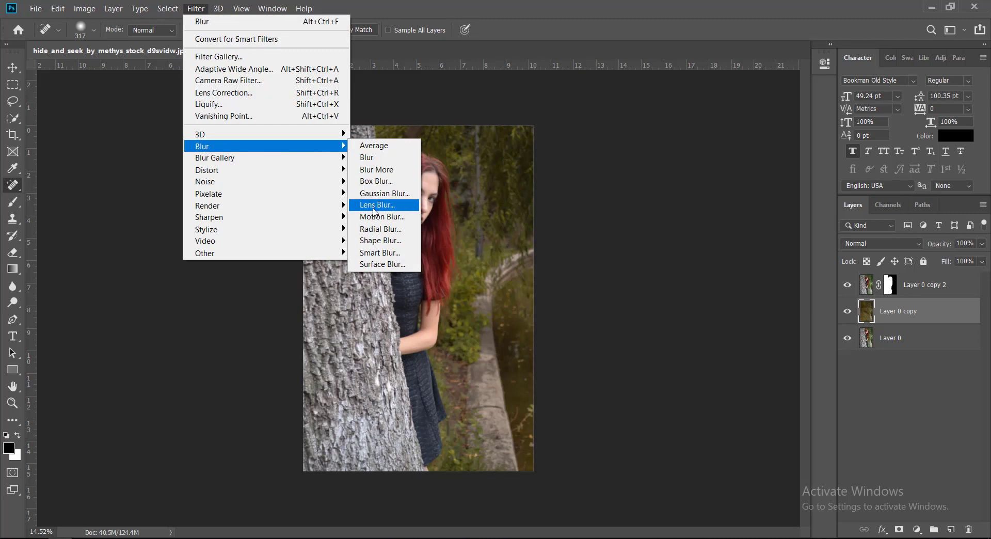
pyautogui.click(373, 206)
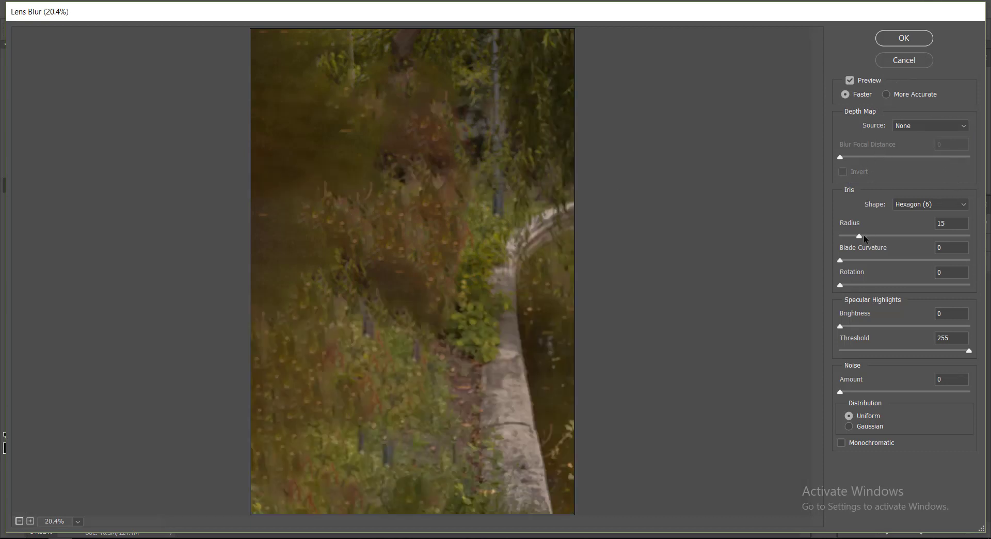
pyautogui.moveTo(860, 235); pyautogui.dragTo(907, 240)
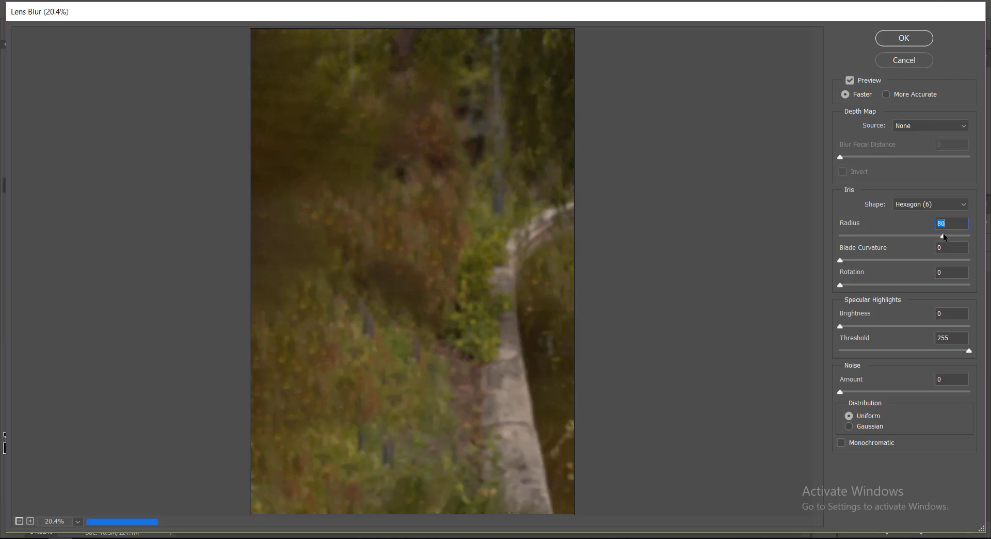
pyautogui.moveTo(944, 235); pyautogui.dragTo(941, 235)
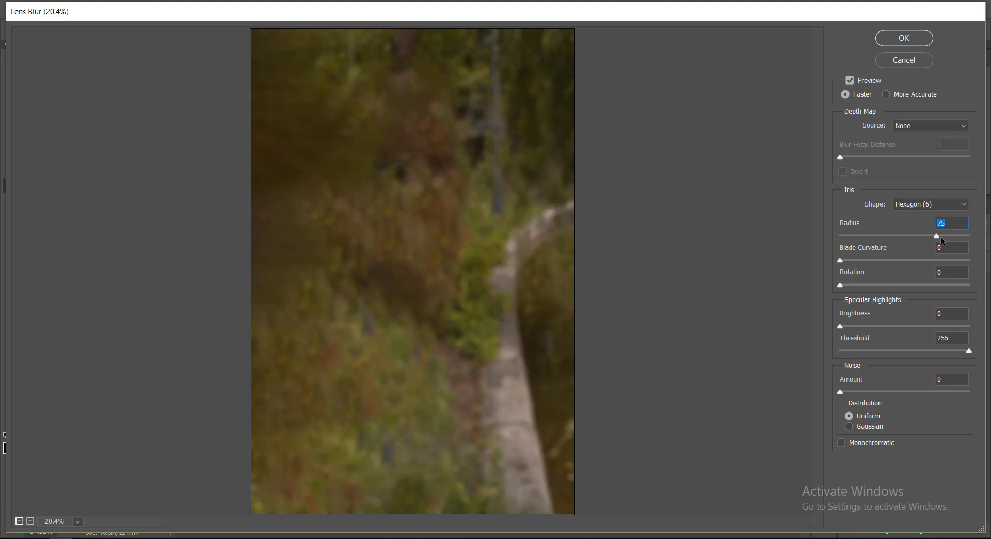
pyautogui.moveTo(940, 236); pyautogui.dragTo(953, 236)
pyautogui.click(904, 41)
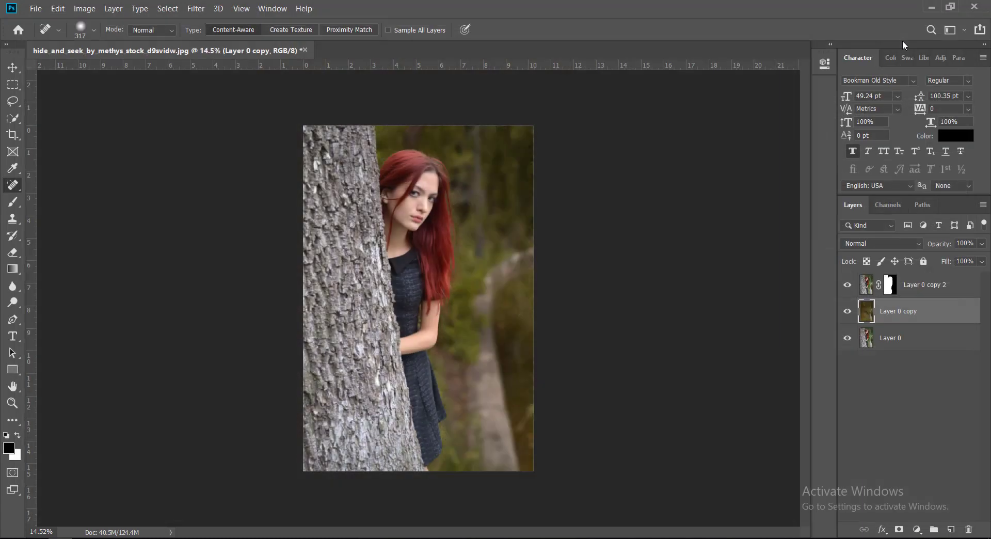
pyautogui.click(866, 288)
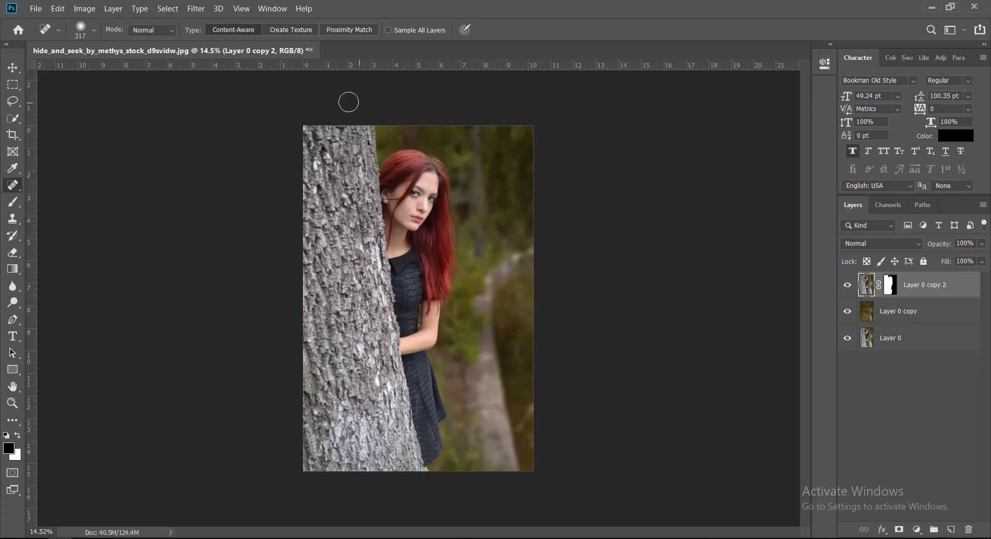
# - Grade the cutout in Camera Raw: Temperature +12, darker Exposure, Contrast +57, Shadows +47
pyautogui.click(189, 10)
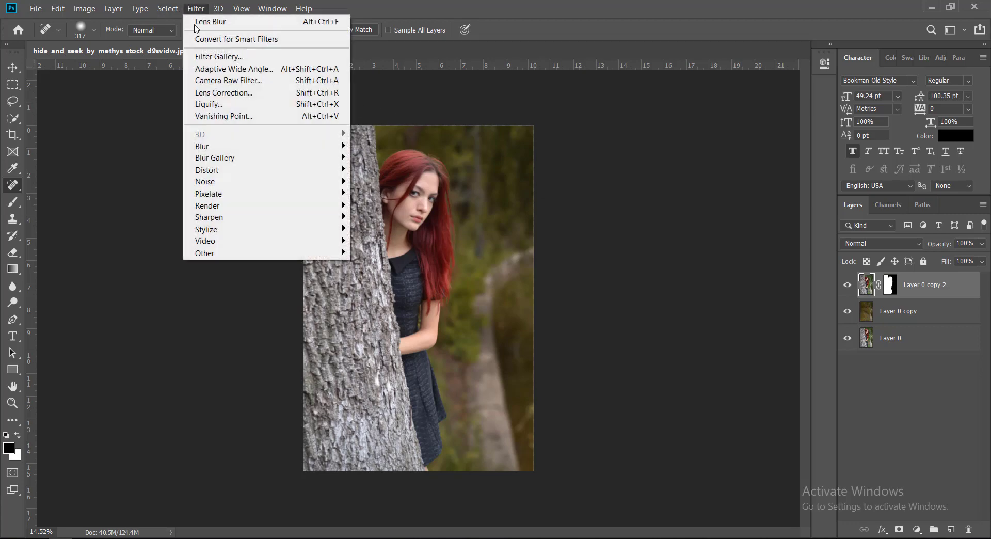
pyautogui.click(206, 81)
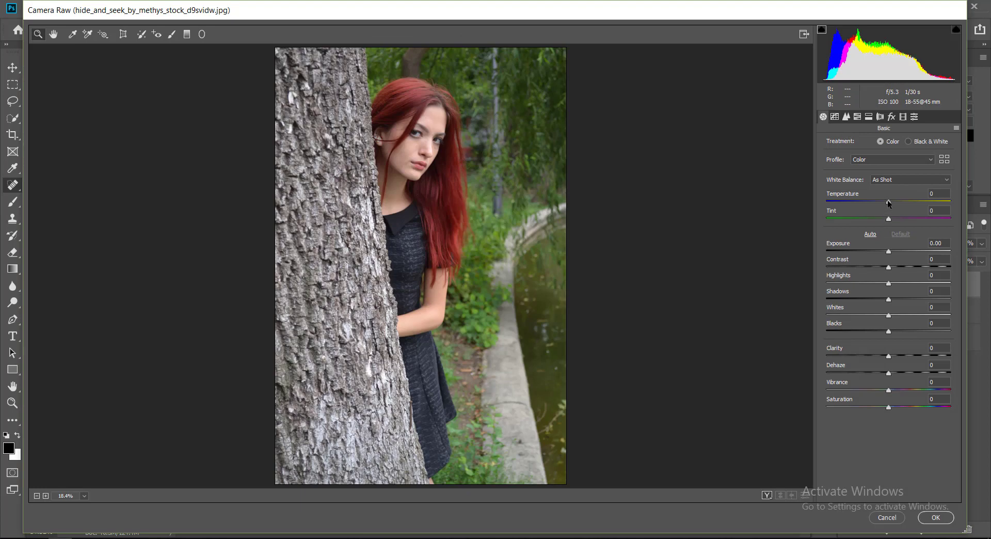
pyautogui.moveTo(888, 201); pyautogui.dragTo(910, 219)
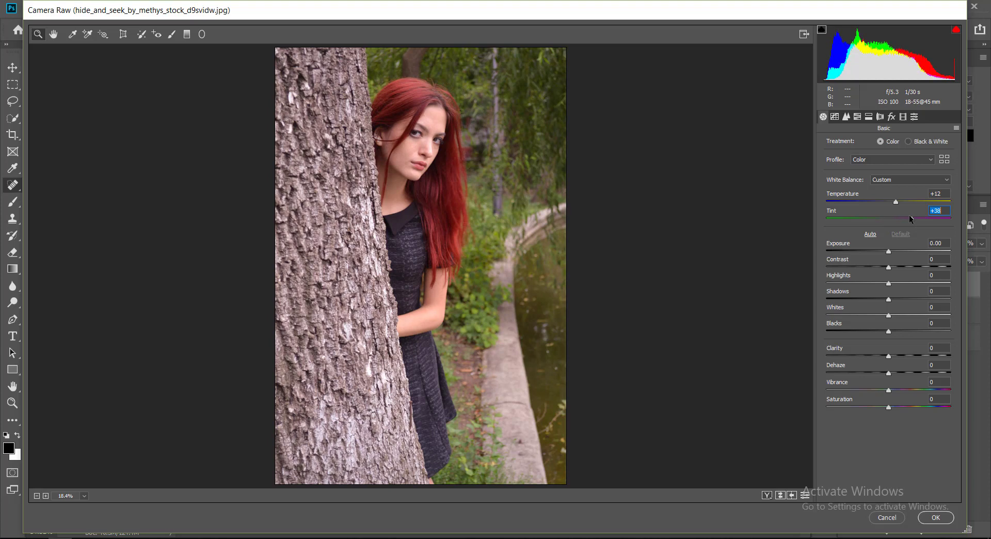
pyautogui.moveTo(888, 251); pyautogui.dragTo(878, 252)
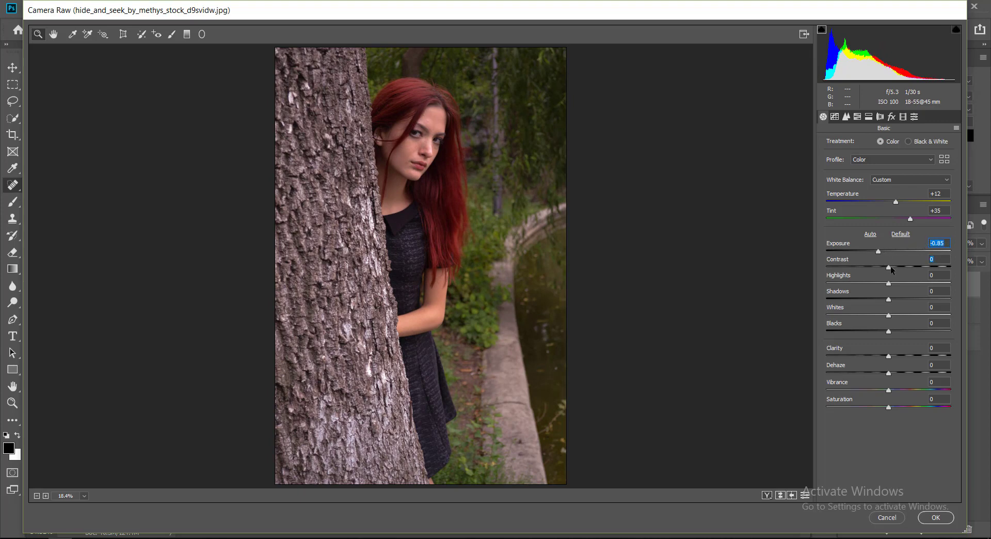
pyautogui.moveTo(888, 265)
pyautogui.mouseDown()
pyautogui.moveTo(925, 268)
pyautogui.moveTo(884, 251)
pyautogui.moveTo(822, 286)
pyautogui.mouseUp()
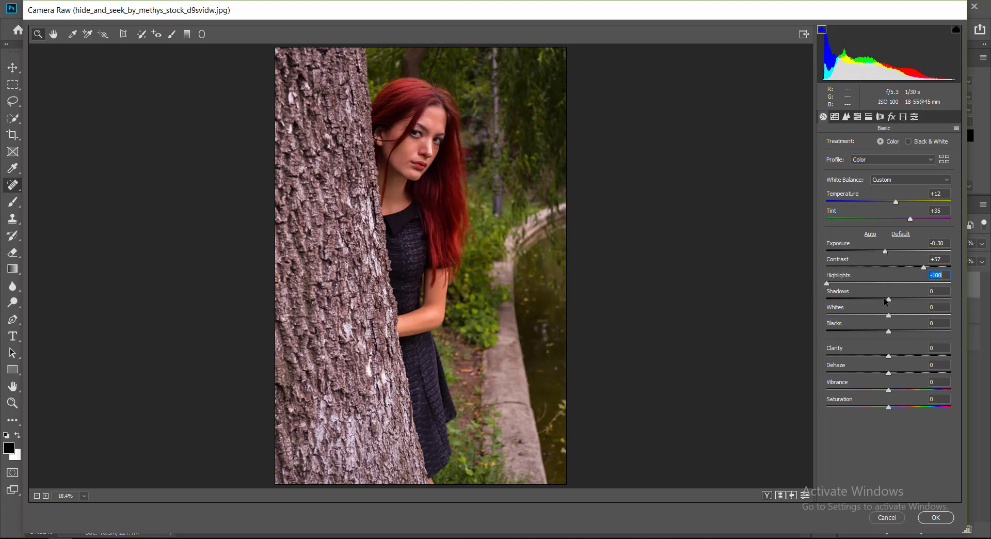
pyautogui.moveTo(908, 299); pyautogui.dragTo(918, 299)
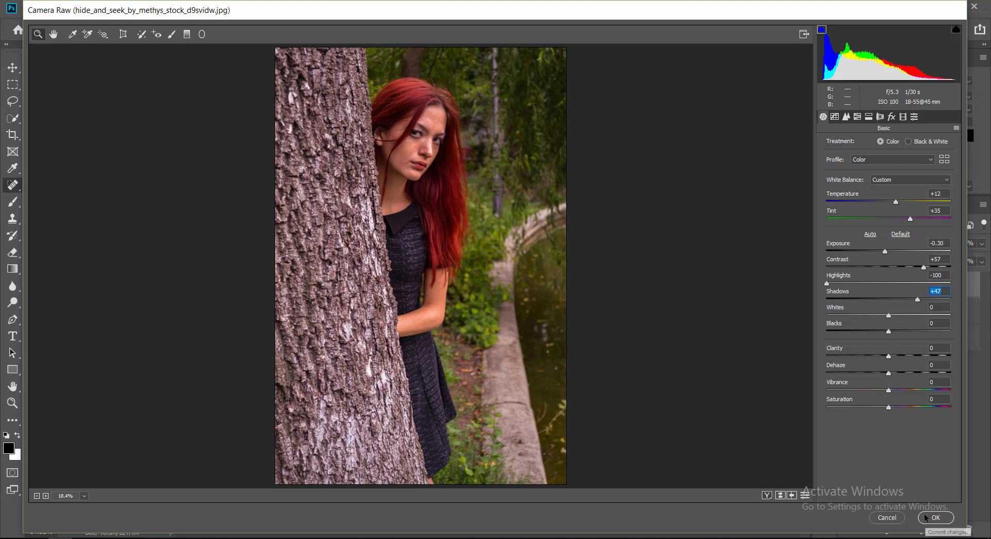
pyautogui.click(187, 34)
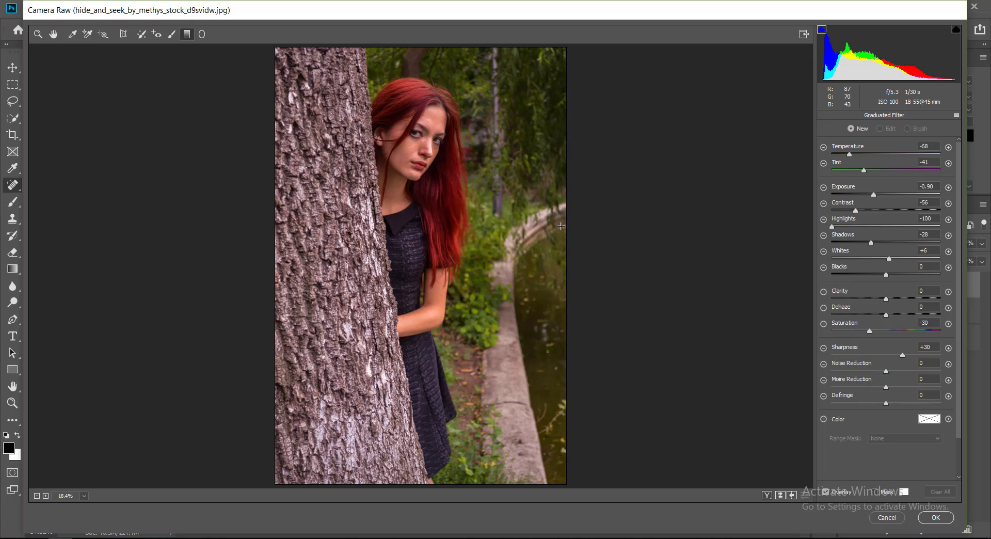
# - Drag a graduated filter from the right edge toward the girl, with Exposure eased to -0.25
pyautogui.moveTo(568, 228); pyautogui.dragTo(456, 229)
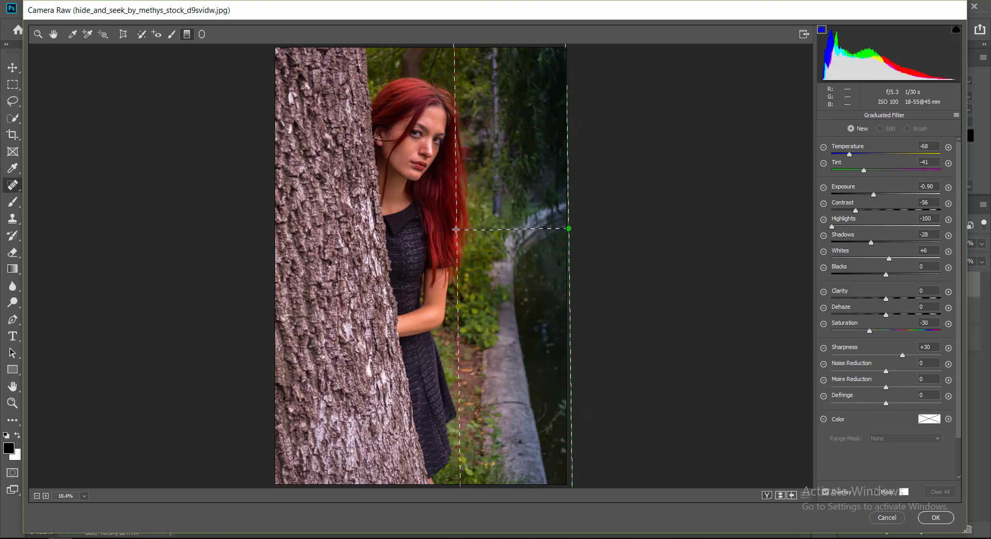
pyautogui.moveTo(456, 229); pyautogui.dragTo(268, 227)
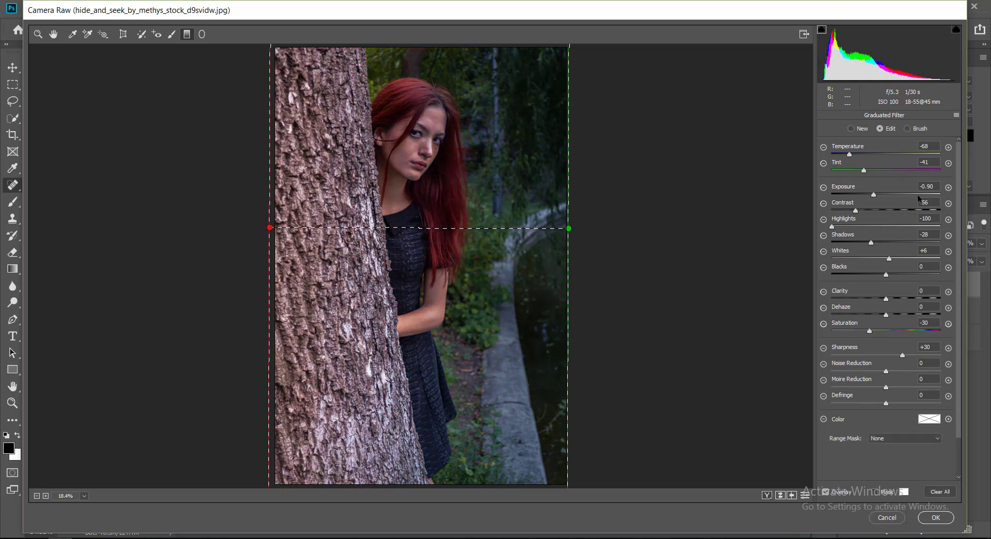
pyautogui.moveTo(873, 194); pyautogui.dragTo(882, 194)
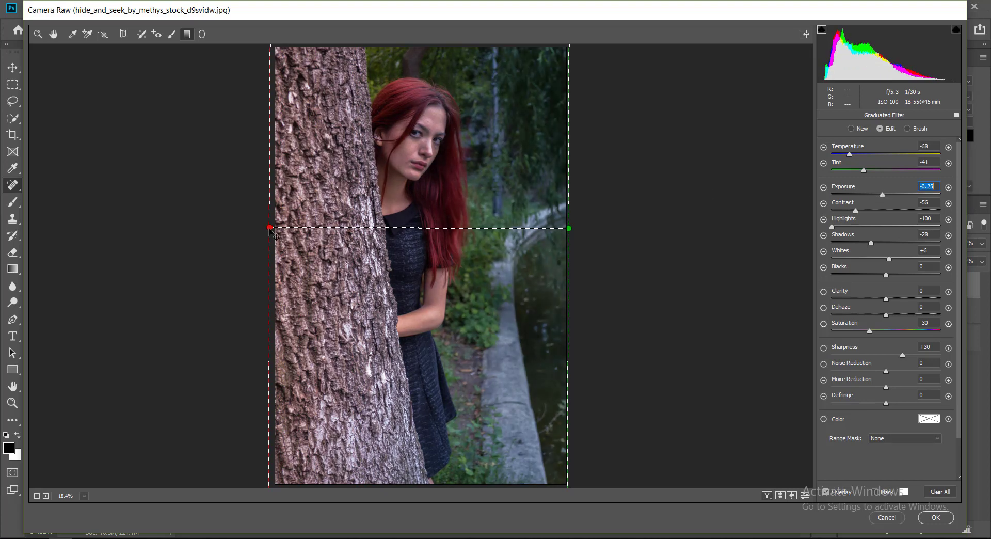
pyautogui.moveTo(269, 227)
pyautogui.mouseDown()
pyautogui.moveTo(374, 231)
pyautogui.moveTo(400, 220)
pyautogui.moveTo(386, 224)
pyautogui.moveTo(385, 215)
pyautogui.moveTo(383, 230)
pyautogui.mouseUp()
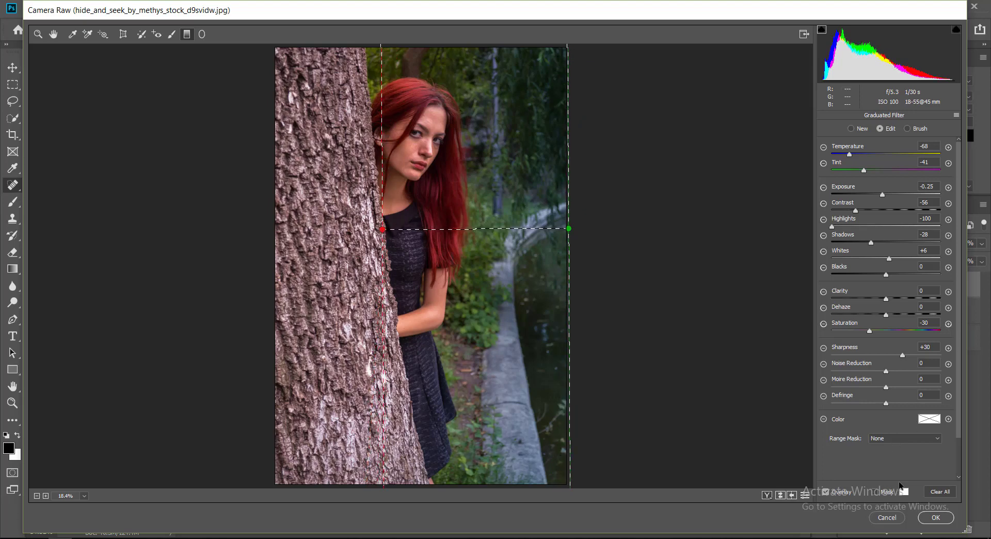
# - Add a second graduated filter from the lower left and adjust its angle
pyautogui.click(851, 129)
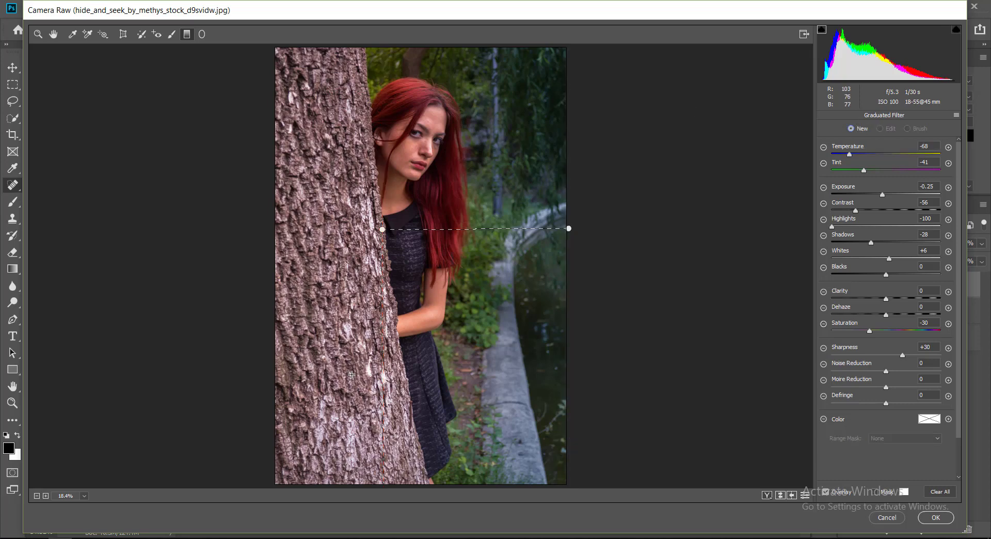
pyautogui.moveTo(239, 383)
pyautogui.mouseDown()
pyautogui.moveTo(397, 359)
pyautogui.moveTo(460, 334)
pyautogui.mouseUp()
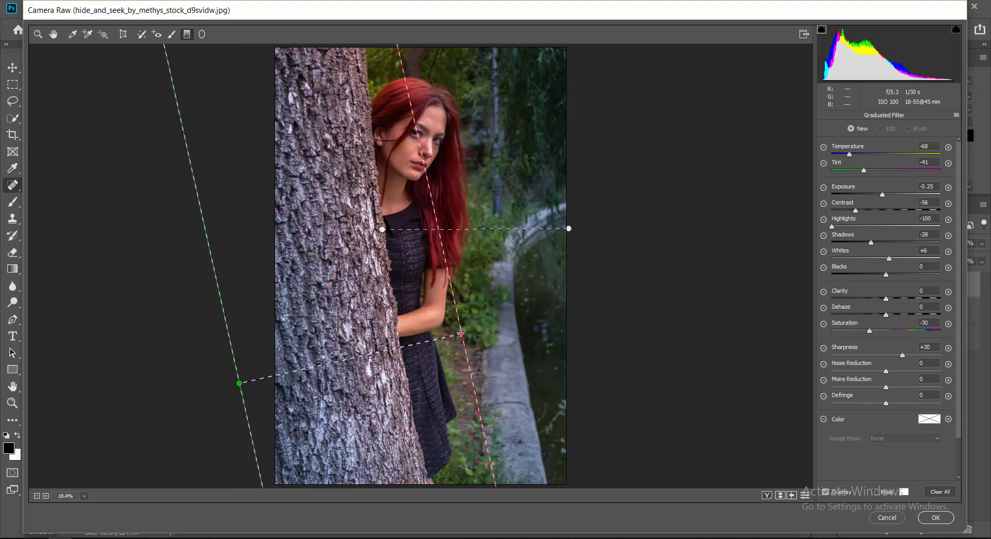
pyautogui.moveTo(460, 334)
pyautogui.mouseDown()
pyautogui.moveTo(425, 333)
pyautogui.moveTo(464, 331)
pyautogui.mouseUp()
# - Add a graduated filter across the tree trunk with Temperature -6, Exposure -0.95, Contrast -47
pyautogui.click(852, 128)
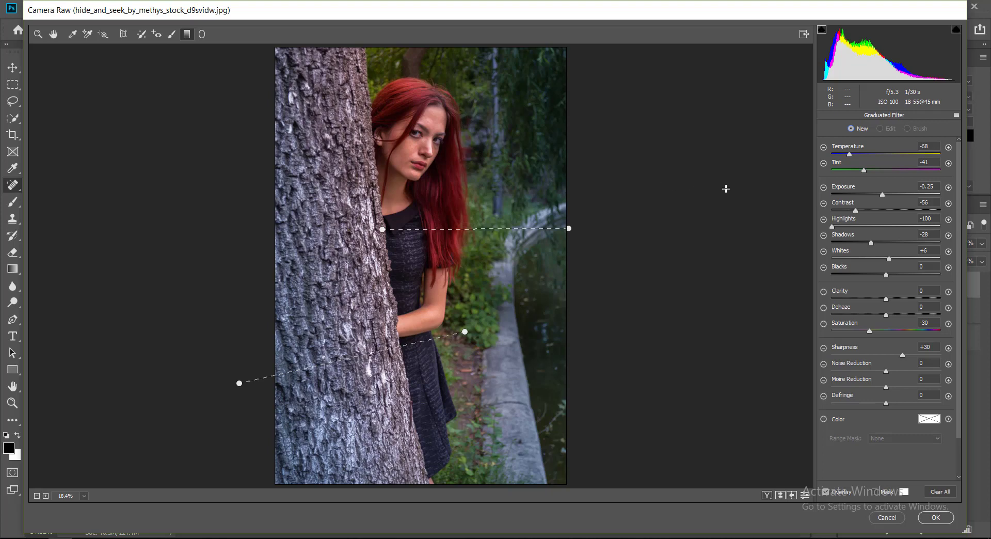
pyautogui.click(860, 194)
pyautogui.moveTo(262, 285)
pyautogui.mouseDown()
pyautogui.moveTo(372, 256)
pyautogui.moveTo(407, 261)
pyautogui.mouseUp()
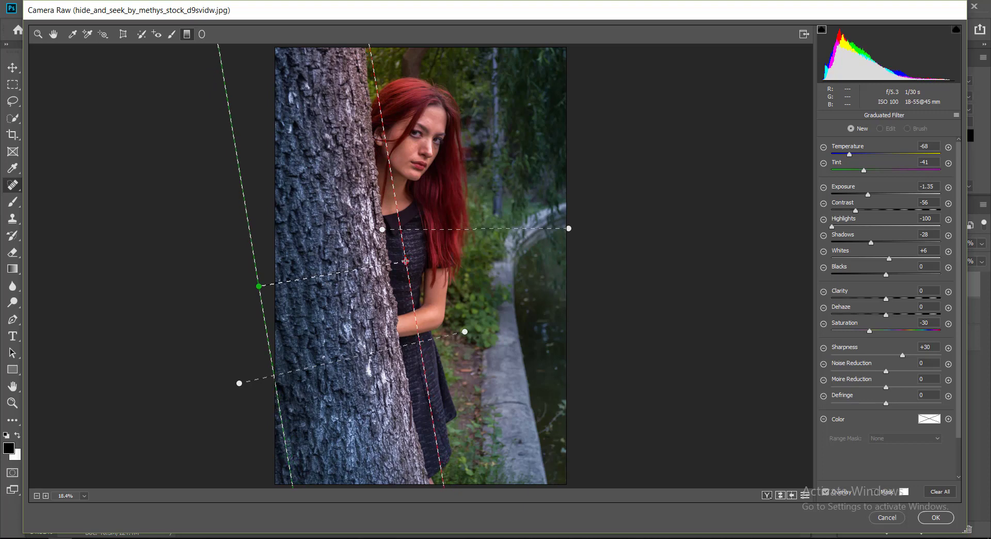
pyautogui.click(850, 155)
pyautogui.moveTo(881, 155)
pyautogui.mouseDown()
pyautogui.moveTo(953, 157)
pyautogui.moveTo(879, 157)
pyautogui.mouseUp()
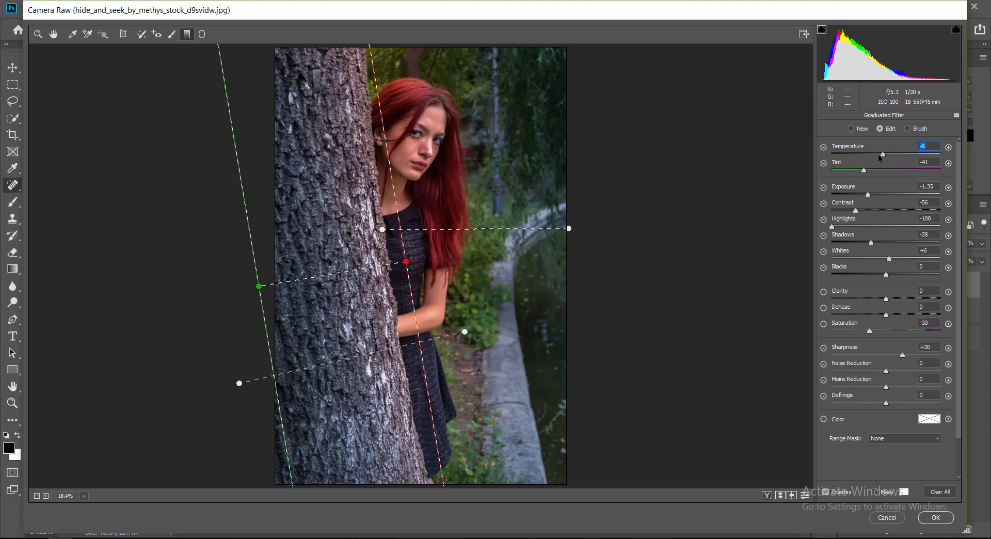
pyautogui.moveTo(869, 194); pyautogui.dragTo(860, 211)
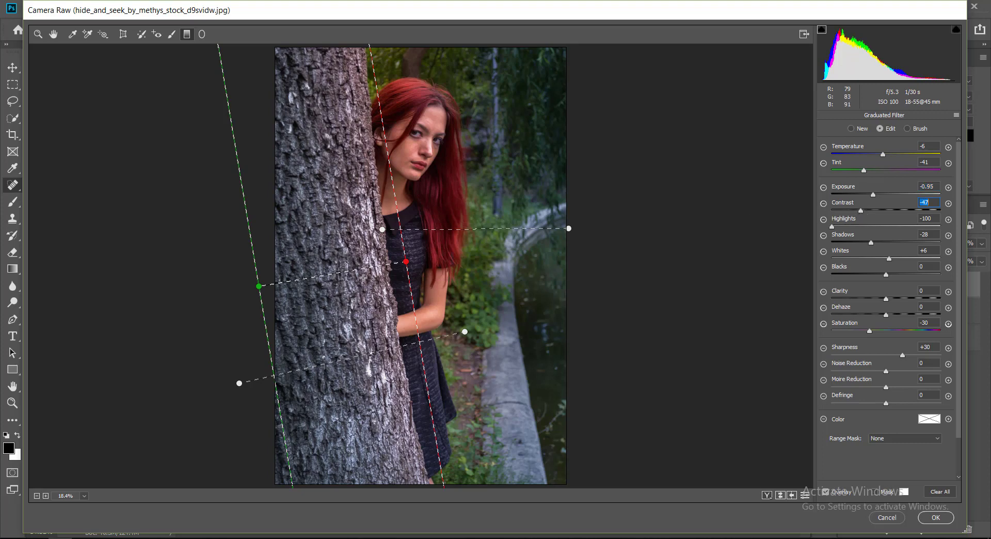
pyautogui.moveTo(406, 263); pyautogui.dragTo(428, 251)
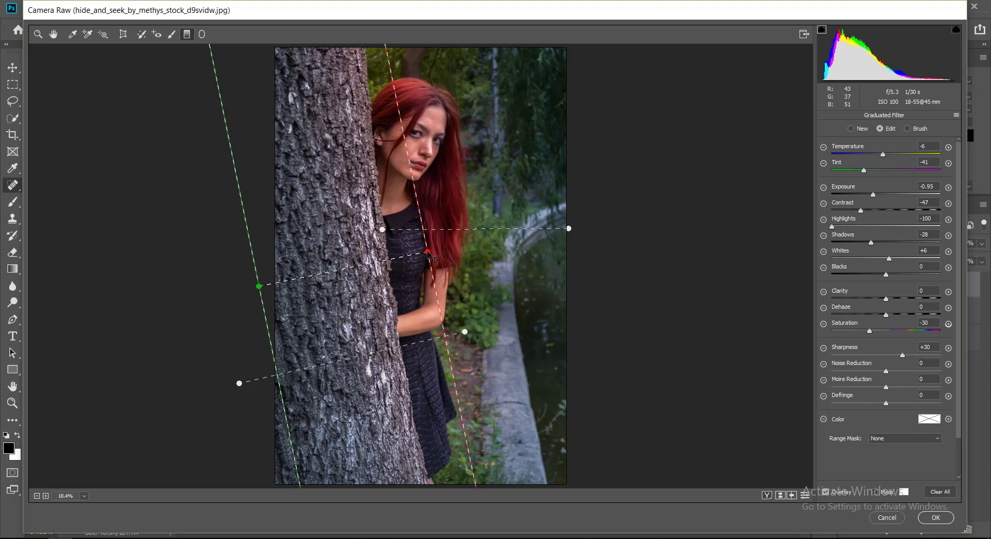
pyautogui.click(851, 128)
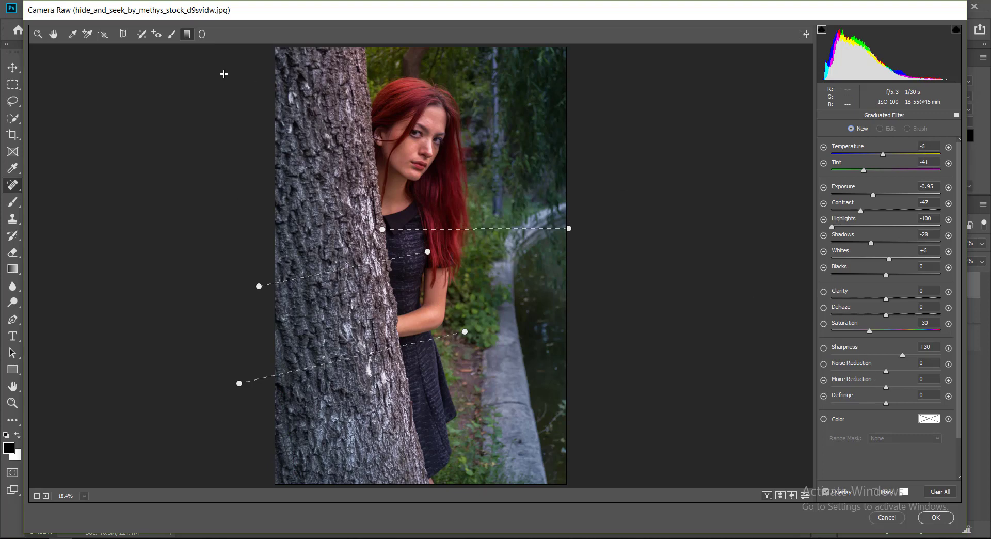
# - Place a radial filter around the woman's head and face
pyautogui.click(205, 39)
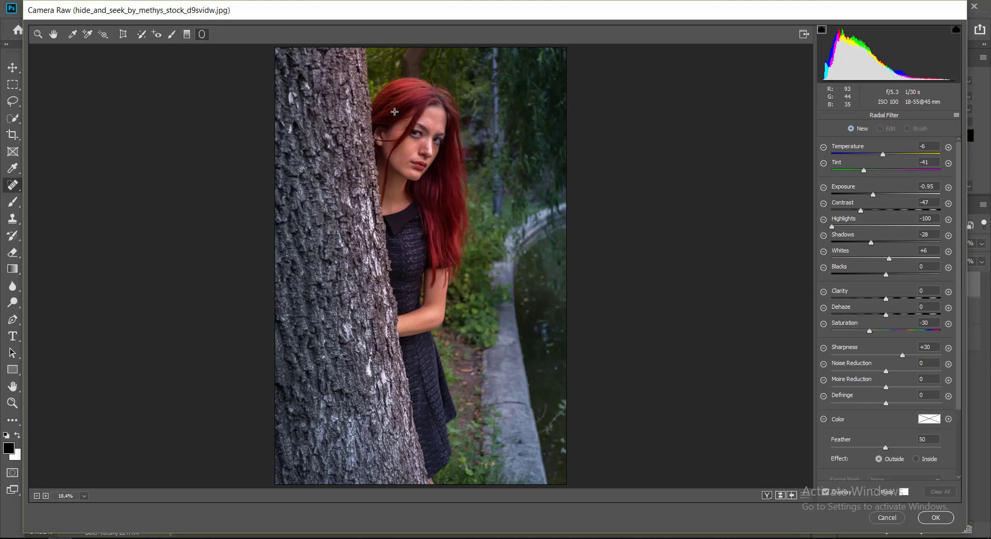
pyautogui.moveTo(392, 101); pyautogui.dragTo(406, 119)
pyautogui.moveTo(465, 179); pyautogui.dragTo(477, 200)
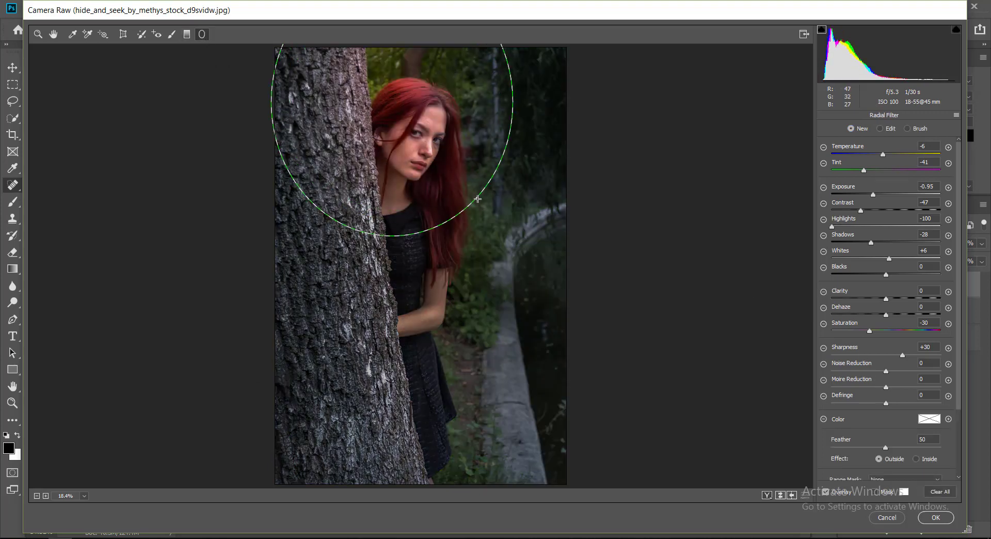
pyautogui.moveTo(392, 102); pyautogui.dragTo(410, 146)
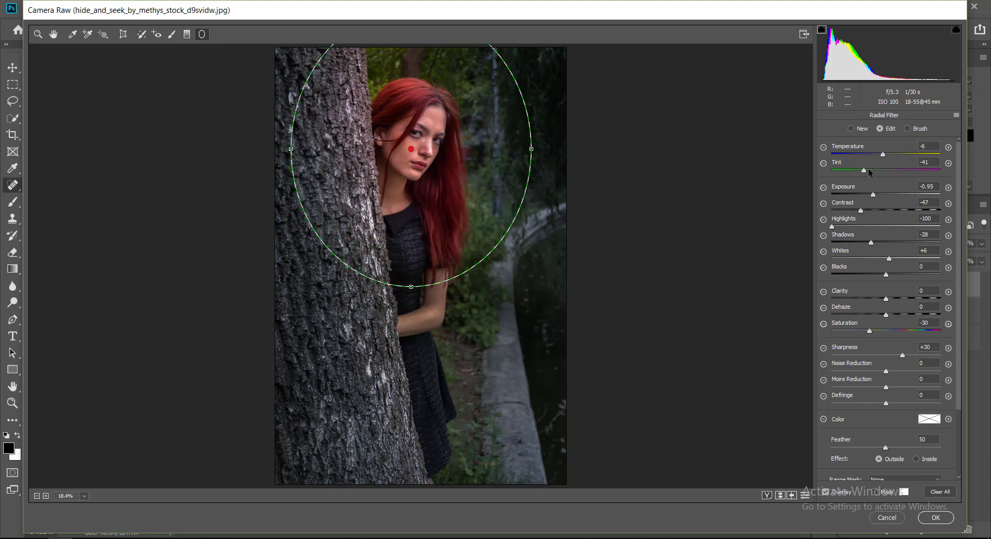
# - Set the radial filter to Tint -3, Contrast 0, Exposure -1.50, and apply the Camera Raw edits
pyautogui.moveTo(875, 171); pyautogui.dragTo(884, 171)
pyautogui.click(870, 210)
pyautogui.moveTo(871, 211); pyautogui.dragTo(883, 211)
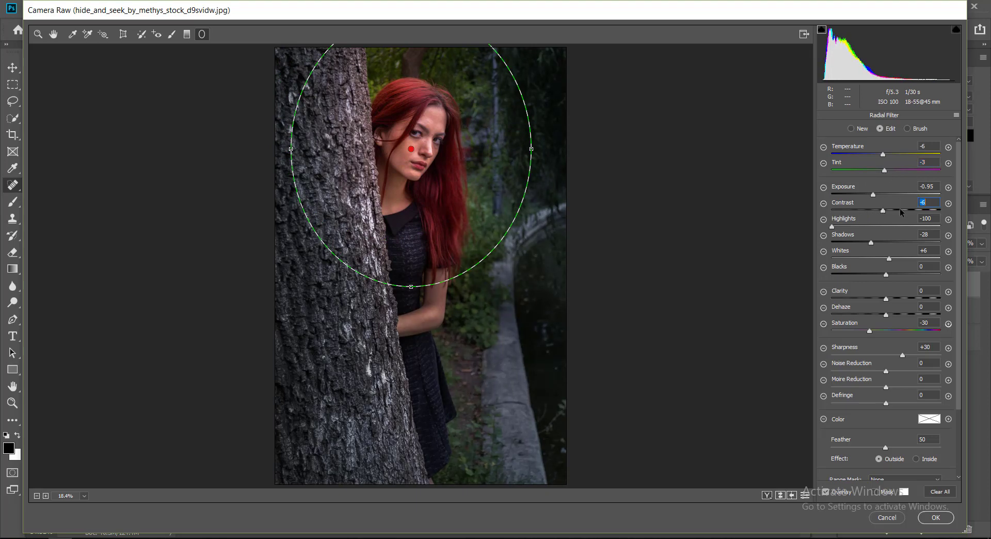
pyautogui.doubleClick(883, 210)
pyautogui.moveTo(873, 195); pyautogui.dragTo(892, 195)
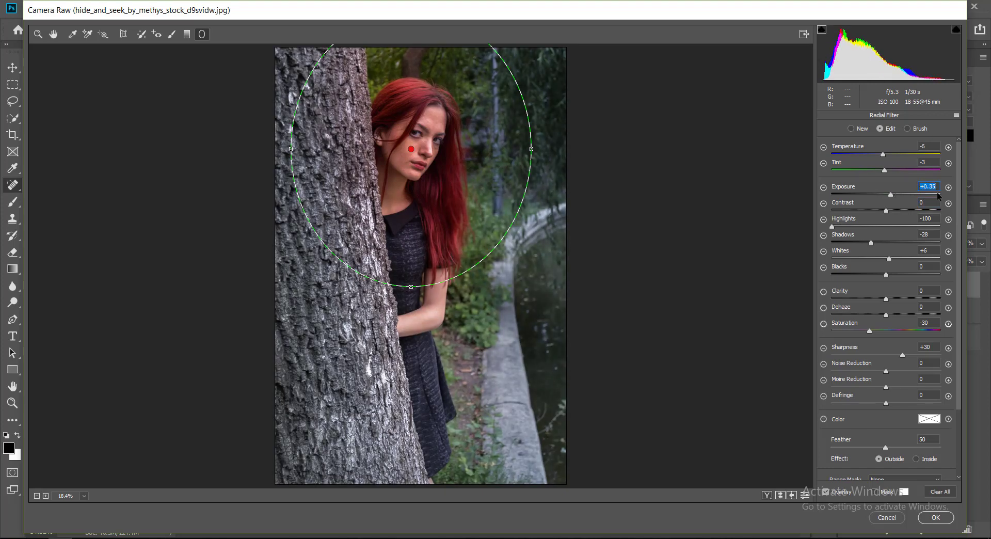
pyautogui.write('0')
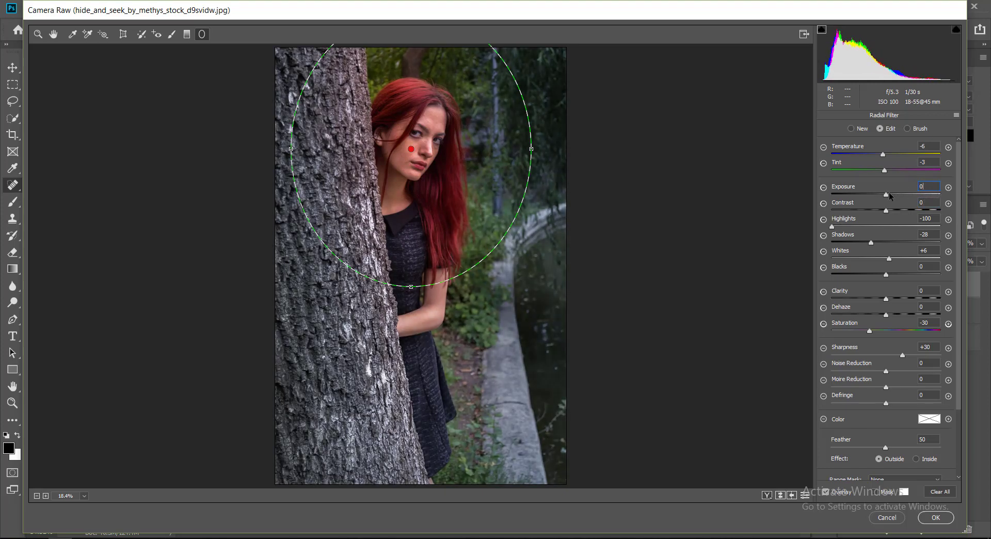
pyautogui.moveTo(886, 195); pyautogui.dragTo(865, 194)
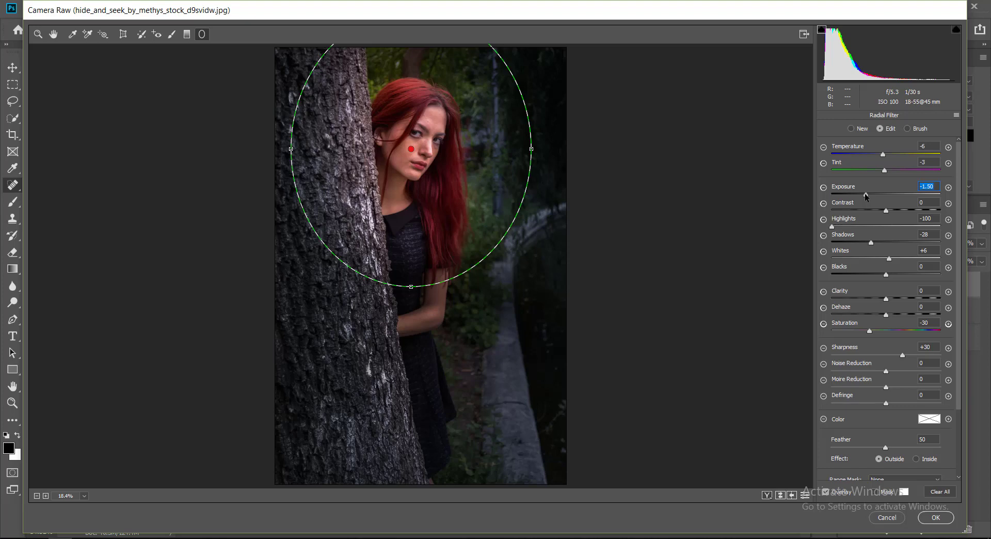
pyautogui.click(928, 517)
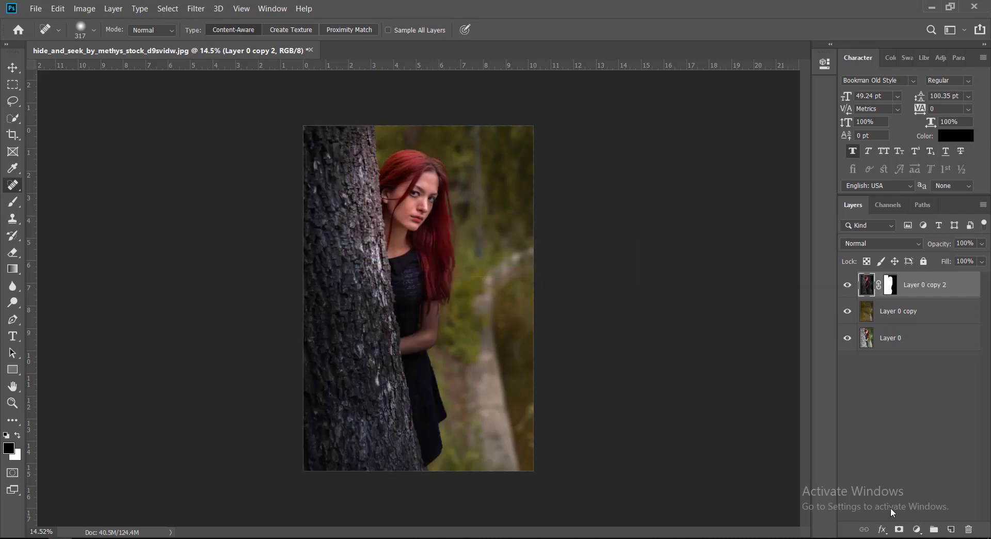
# - Add a Color Lookup layer using the Fuji REALA 500D Kodak 2393 LUT at 28% opacity
pyautogui.click(916, 529)
pyautogui.click(917, 463)
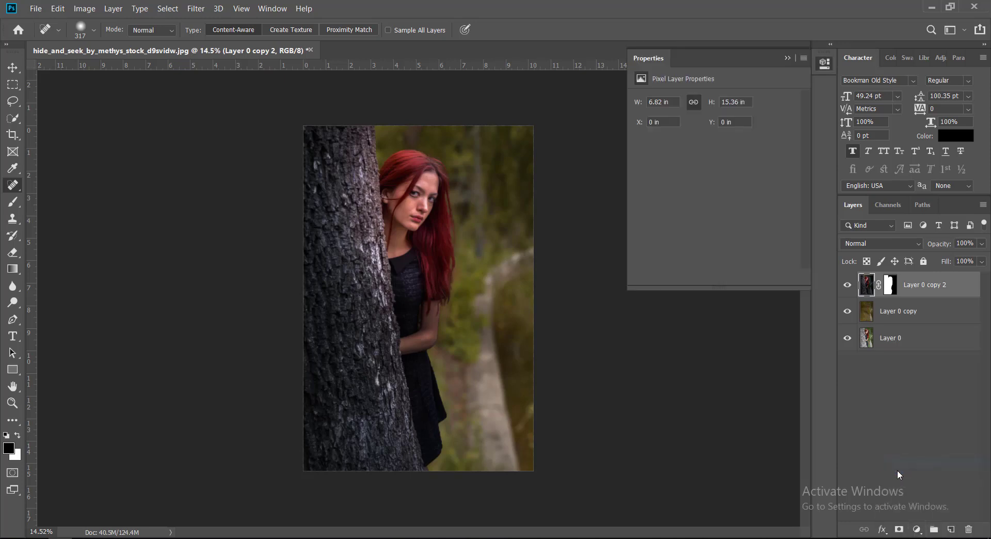
pyautogui.click(744, 115)
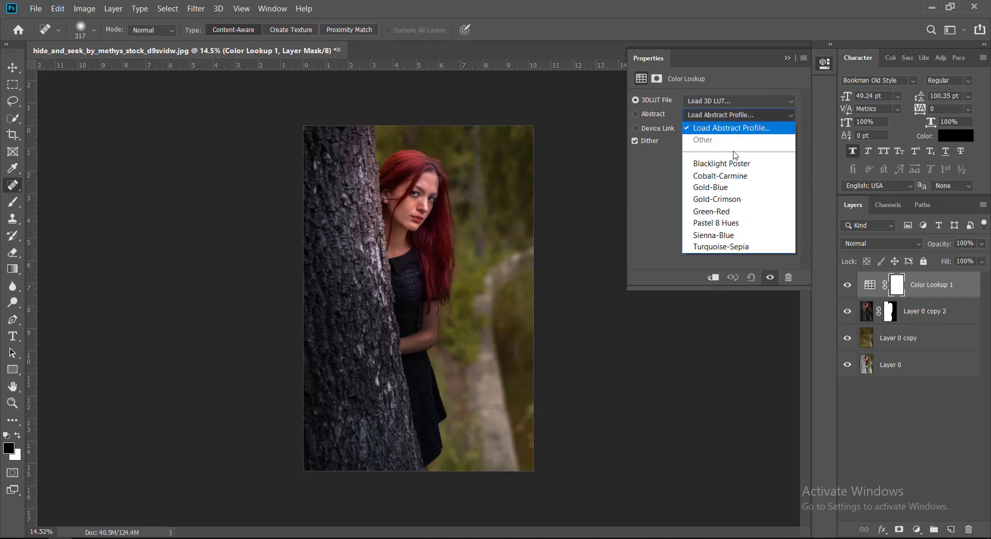
pyautogui.click(735, 100)
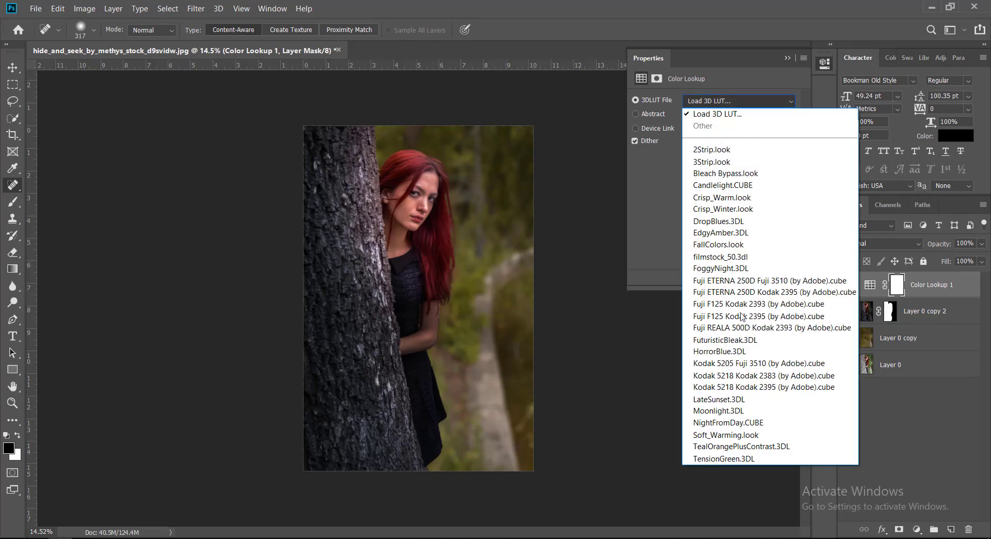
pyautogui.click(741, 330)
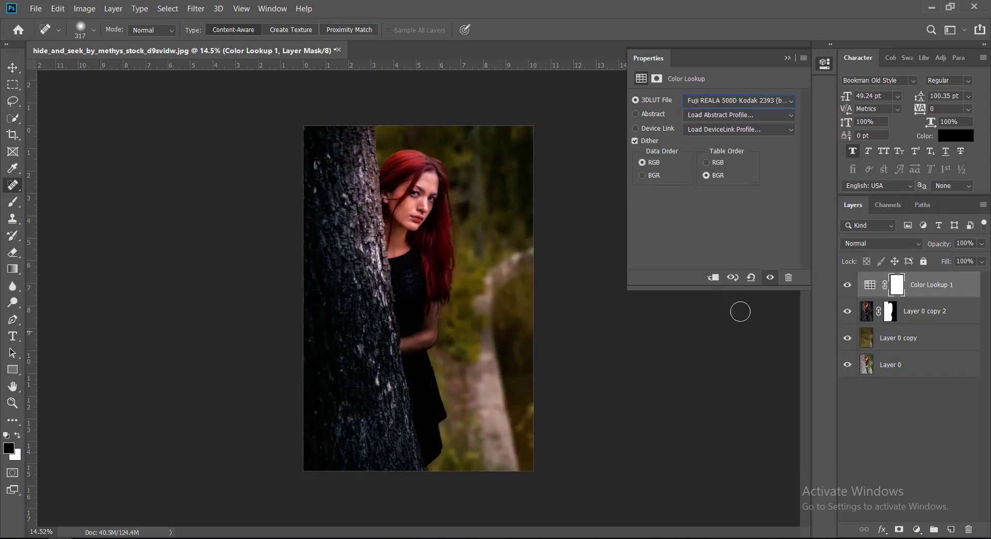
pyautogui.click(787, 58)
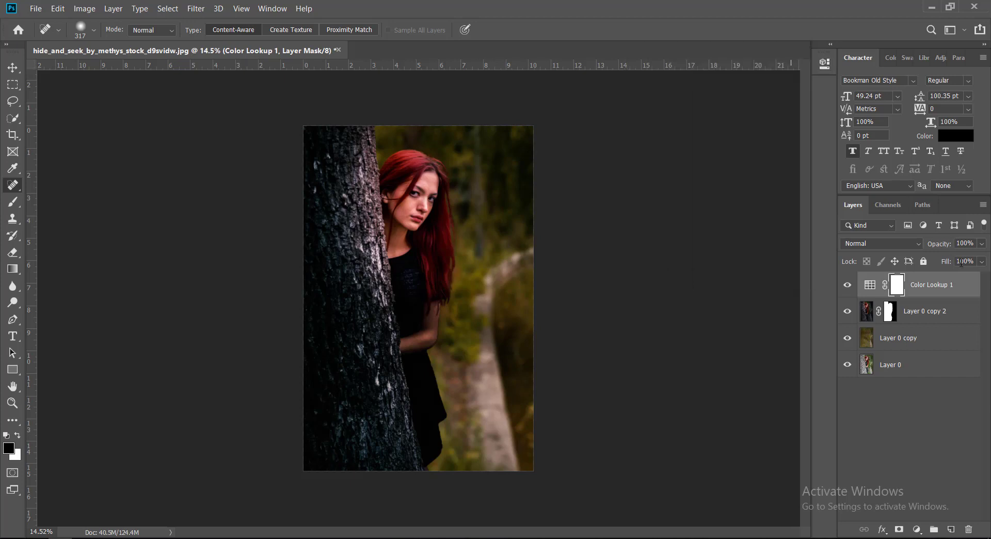
pyautogui.click(981, 261)
pyautogui.moveTo(947, 261); pyautogui.dragTo(931, 279)
pyautogui.click(937, 440)
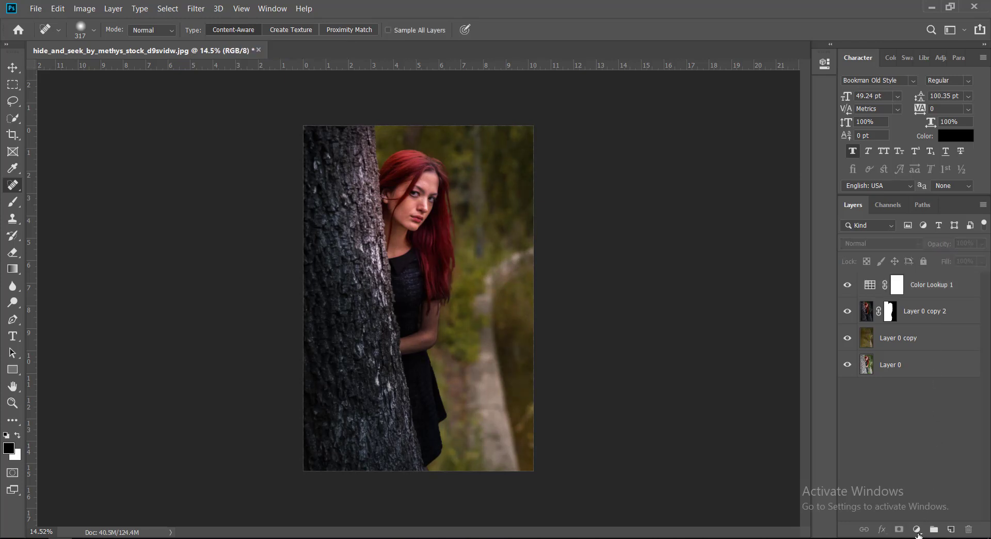
# - Add a Brightness/Contrast adjustment layer with Brightness 48
pyautogui.click(917, 529)
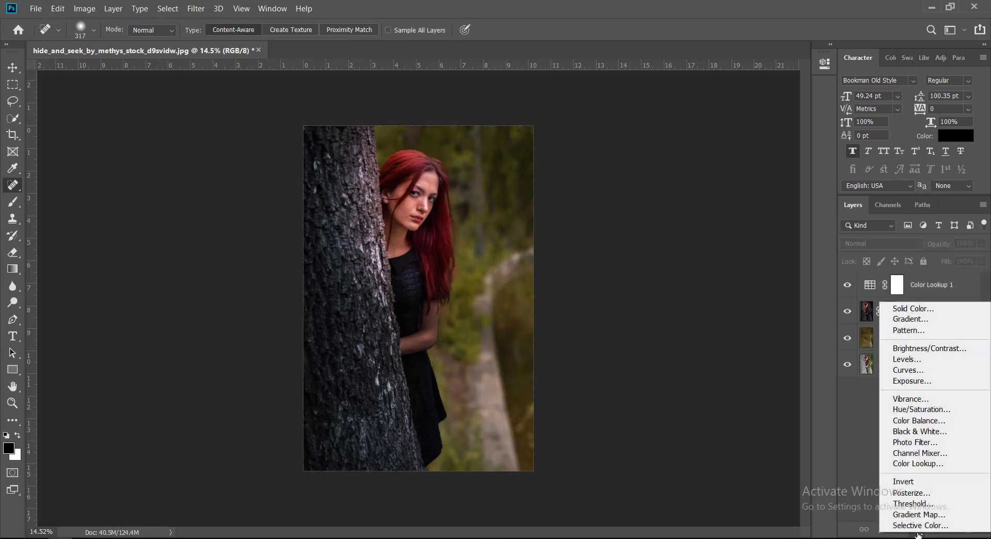
pyautogui.click(923, 348)
pyautogui.moveTo(714, 137); pyautogui.dragTo(739, 136)
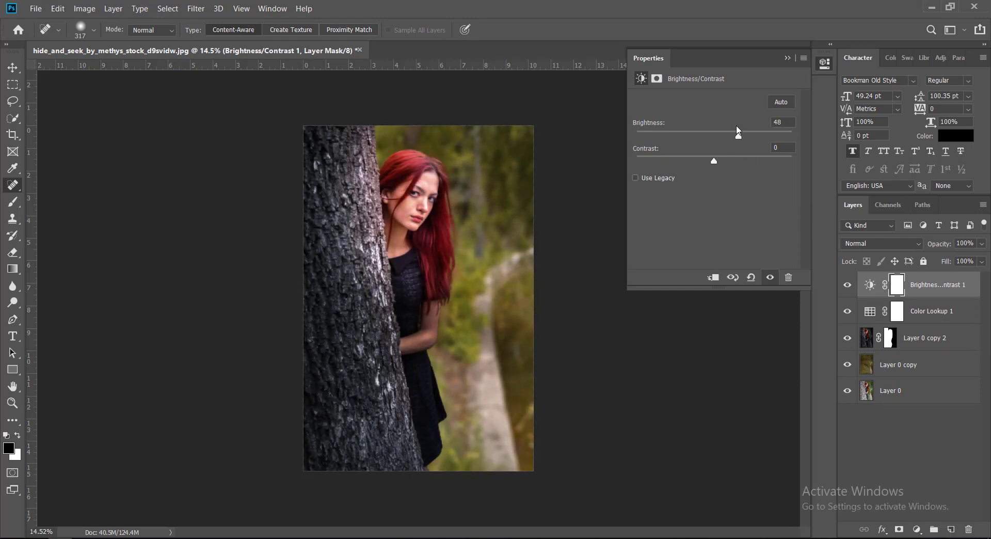
pyautogui.click(788, 56)
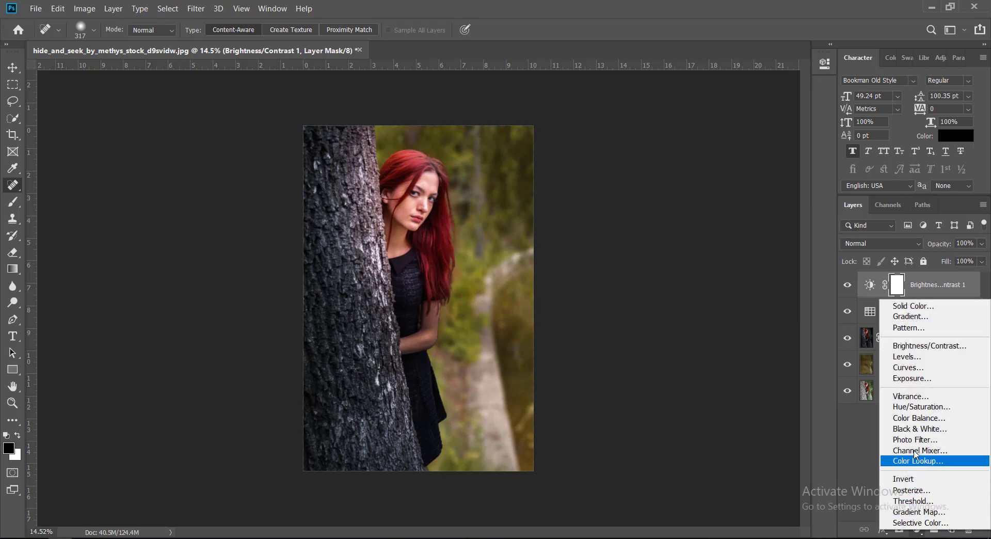
# - Add a Photo Filter layer using the custom golden colour c0891e at 1% density
pyautogui.click(915, 439)
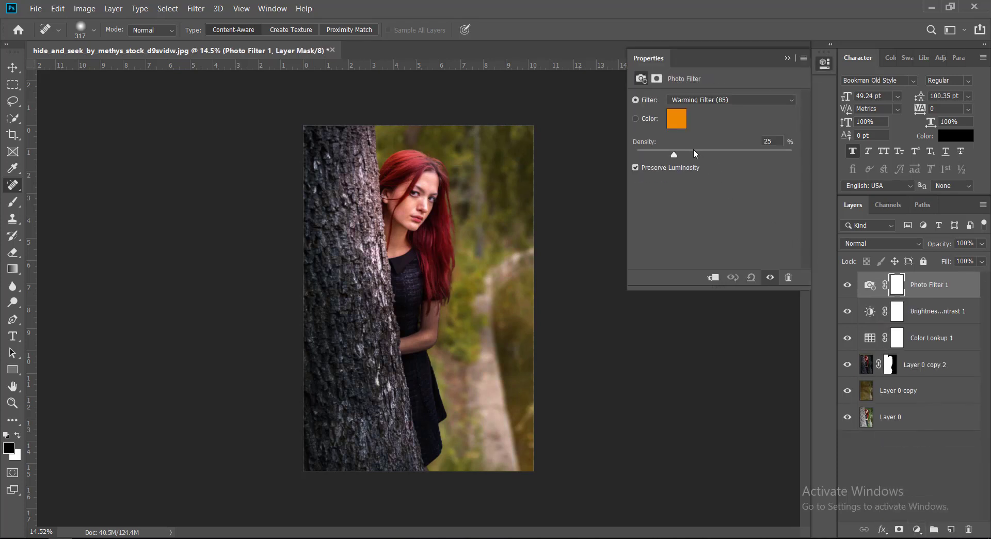
pyautogui.click(674, 126)
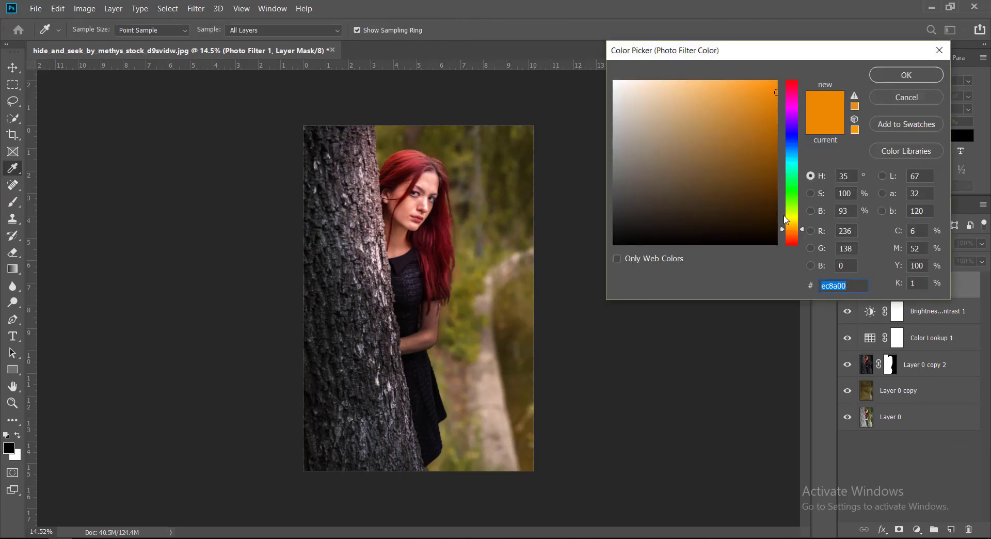
pyautogui.click(788, 218)
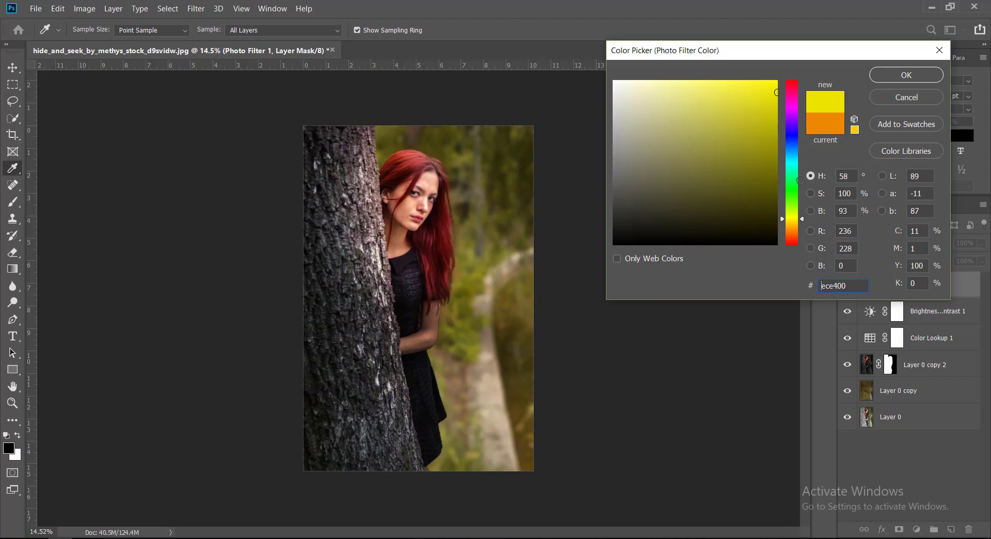
pyautogui.moveTo(791, 219); pyautogui.dragTo(791, 228)
pyautogui.click(752, 121)
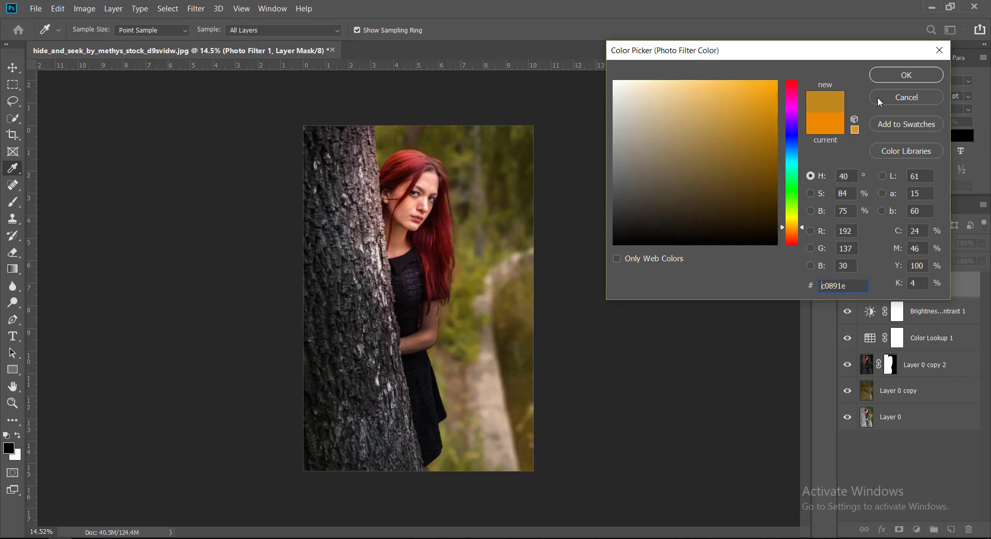
pyautogui.click(903, 82)
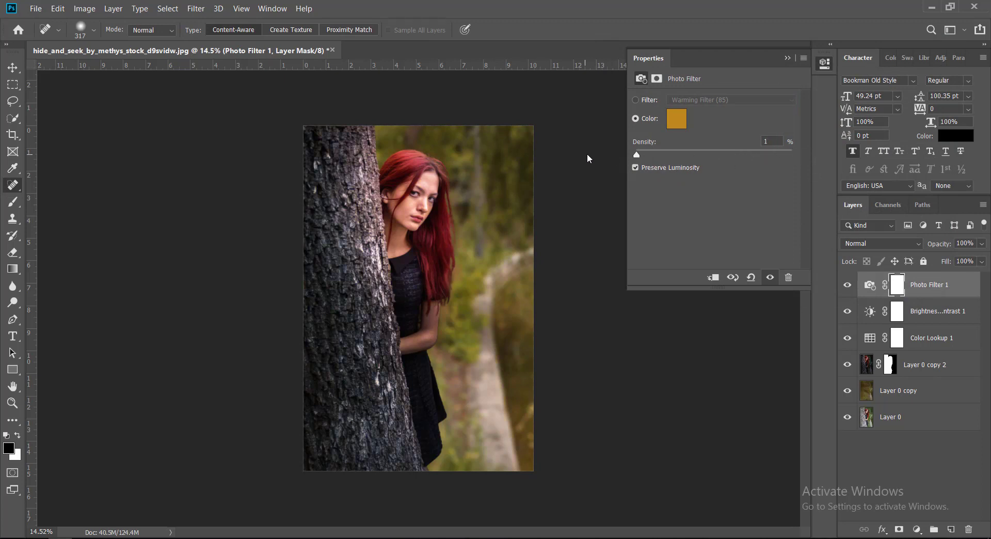
pyautogui.click(786, 58)
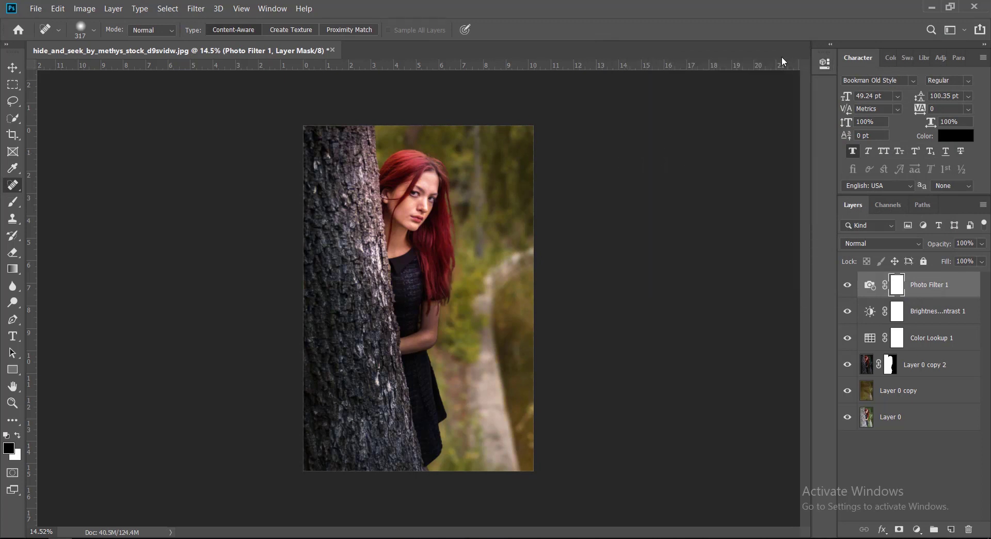
# - Add an empty Layer 1 on top and set the foreground colour to b4550c
pyautogui.click(950, 529)
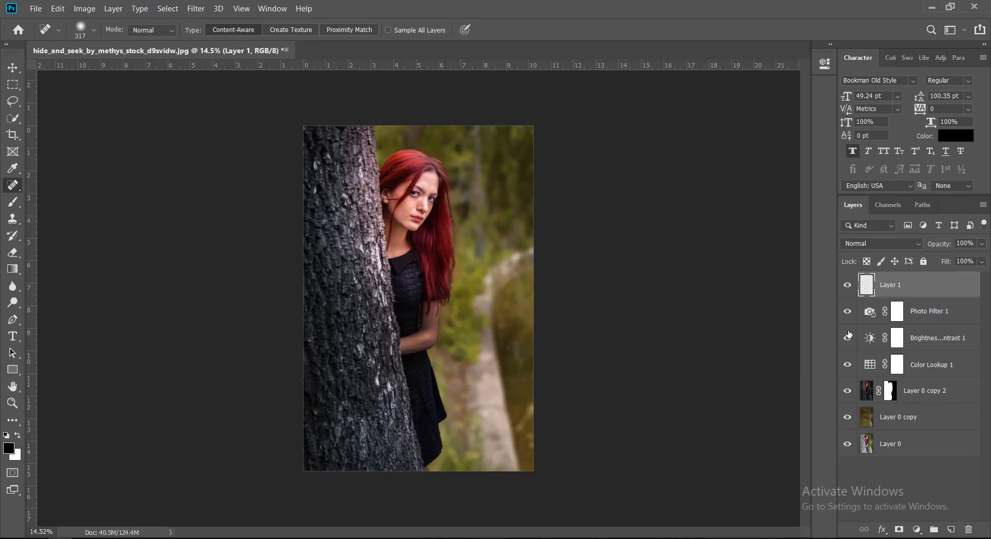
pyautogui.click(9, 447)
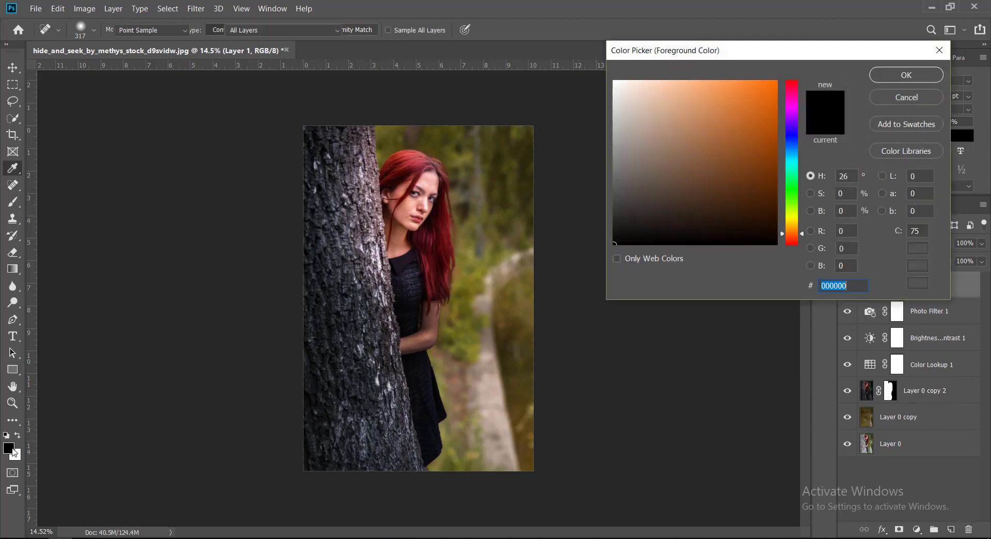
pyautogui.write('b4550c')
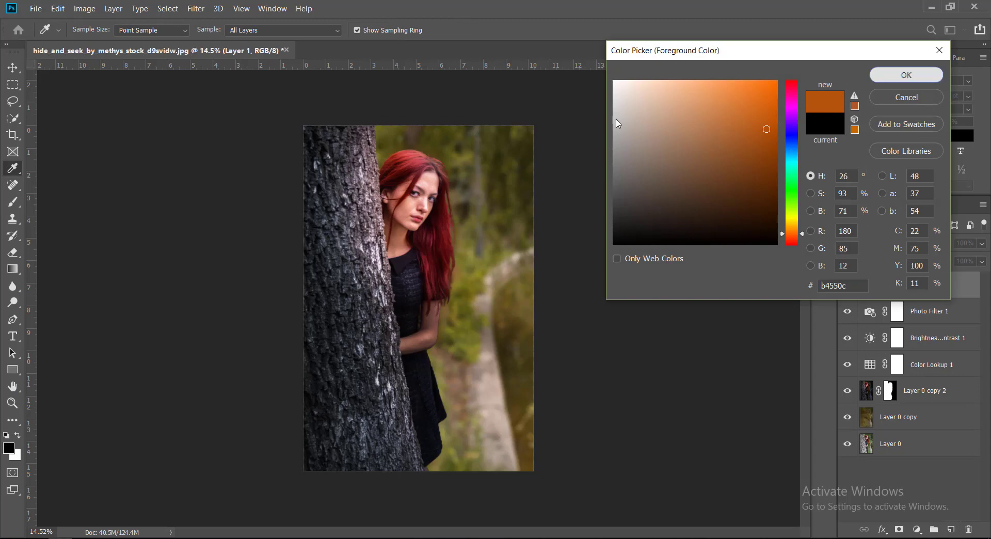
pyautogui.click(906, 75)
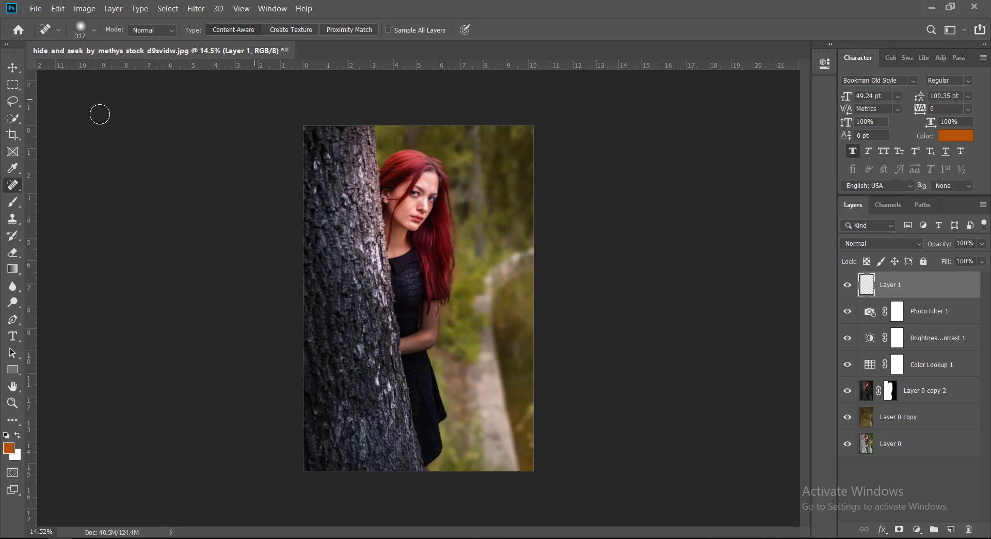
# - Switch to the Brush tool and dab orange paint beside her head
pyautogui.click(13, 201)
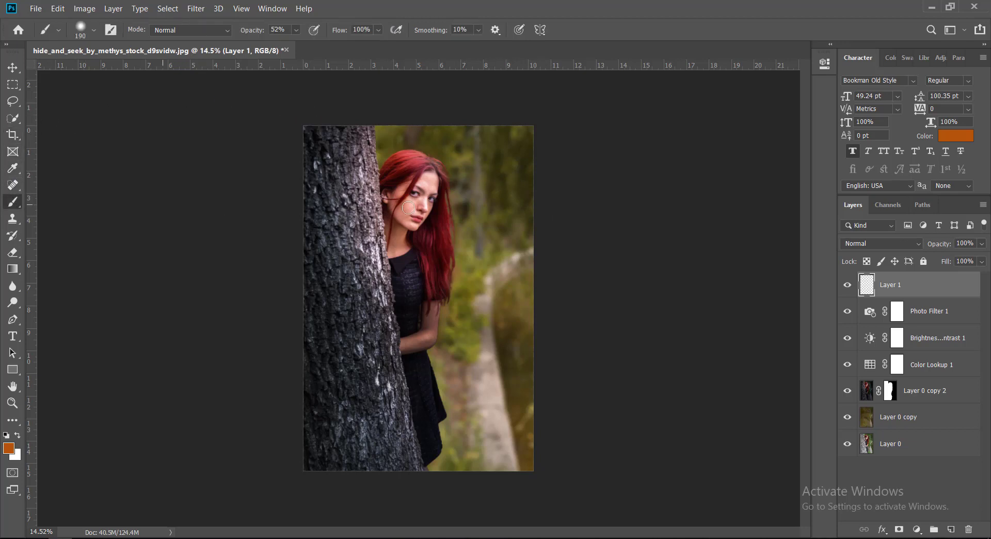
pyautogui.click(486, 191)
pyautogui.rightClick(487, 186)
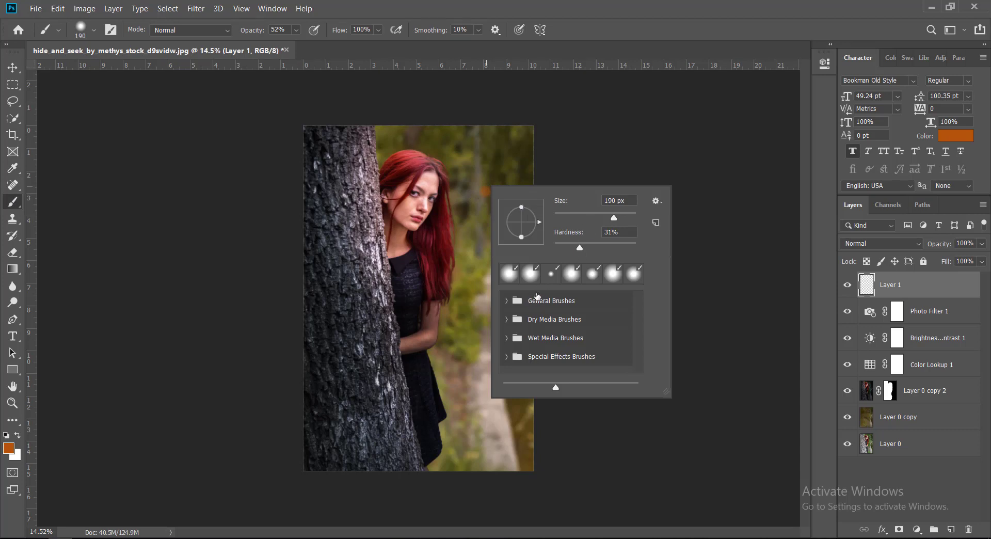
pyautogui.click(85, 29)
# - Browse the brush preset folders and choose the Soft Round brush at 0% hardness
pyautogui.click(83, 30)
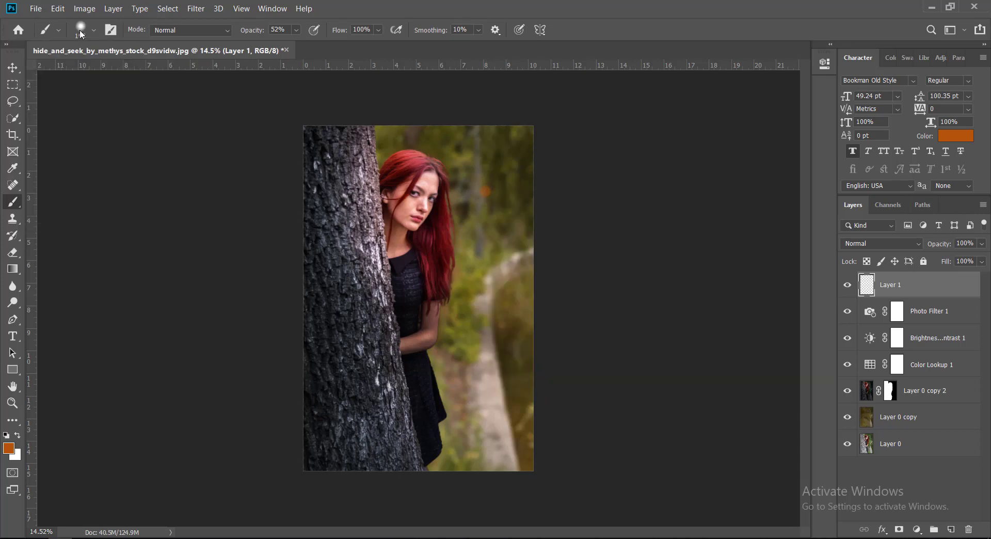
pyautogui.click(24, 173)
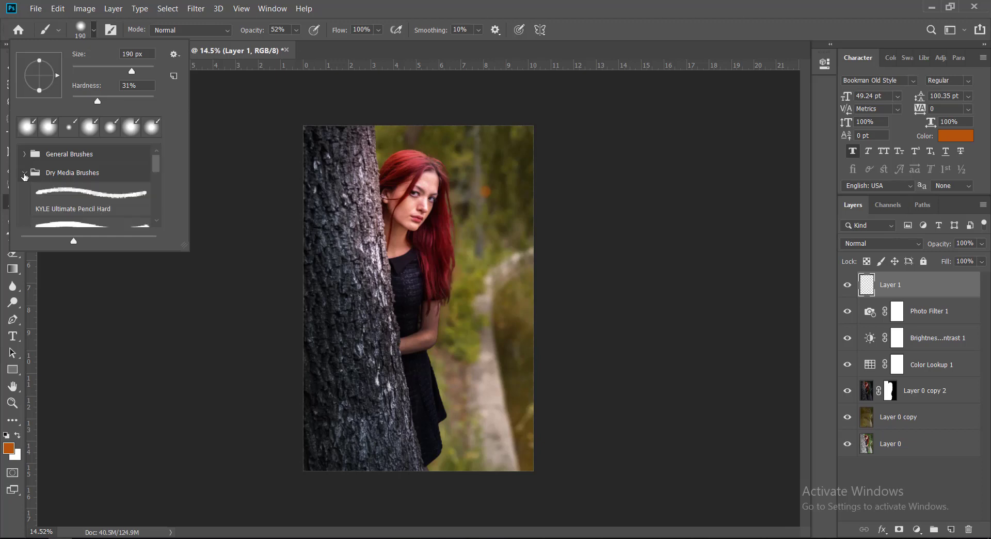
pyautogui.click(23, 153)
pyautogui.scroll(-1, 58, 201)
pyautogui.scroll(-1, 50, 208)
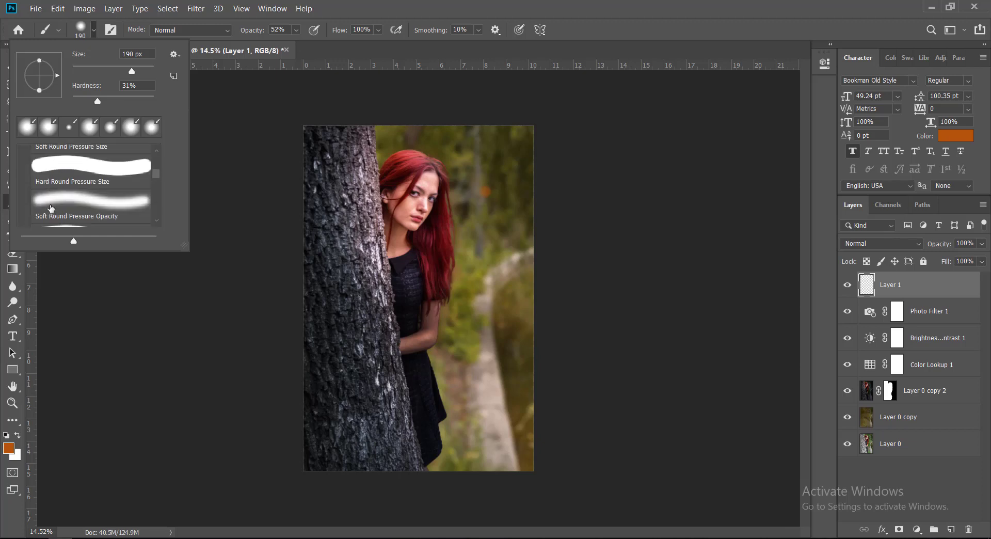
pyautogui.scroll(-2, 50, 208)
pyautogui.scroll(-2, 50, 208)
pyautogui.scroll(-2, 50, 208)
pyautogui.scroll(-2, 49, 207)
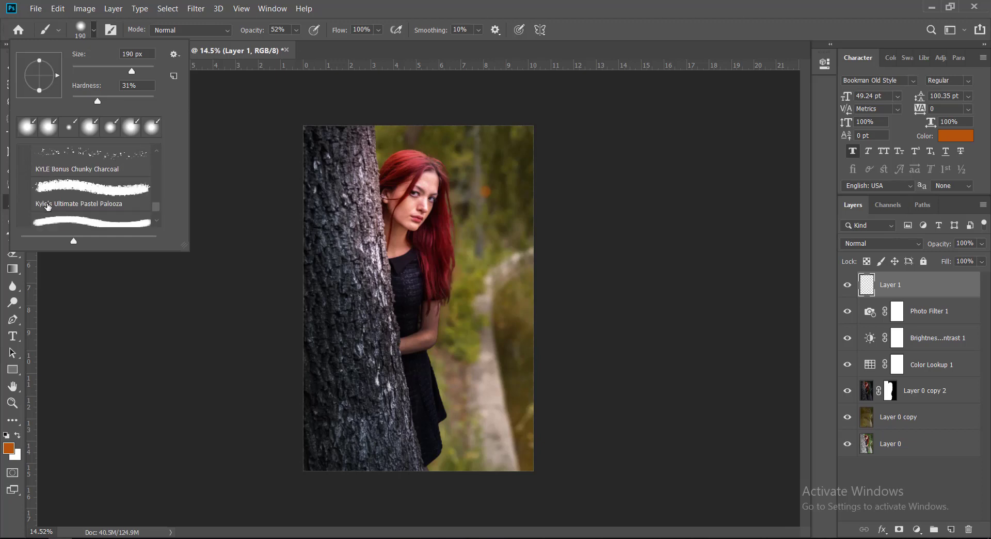
pyautogui.scroll(-2, 48, 206)
pyautogui.scroll(-1, 48, 207)
pyautogui.scroll(-1, 23, 205)
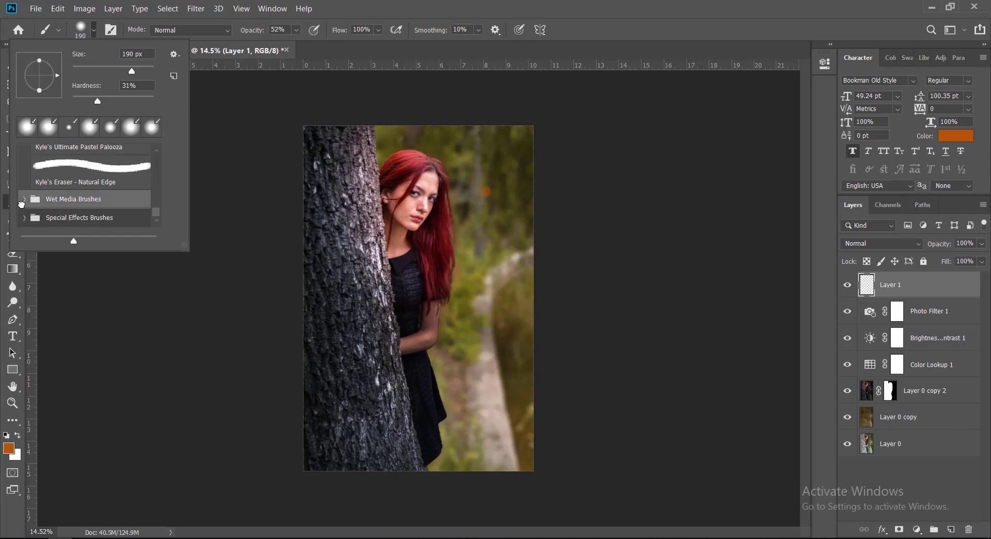
pyautogui.click(24, 203)
pyautogui.scroll(-2, 25, 205)
pyautogui.scroll(-2, 25, 205)
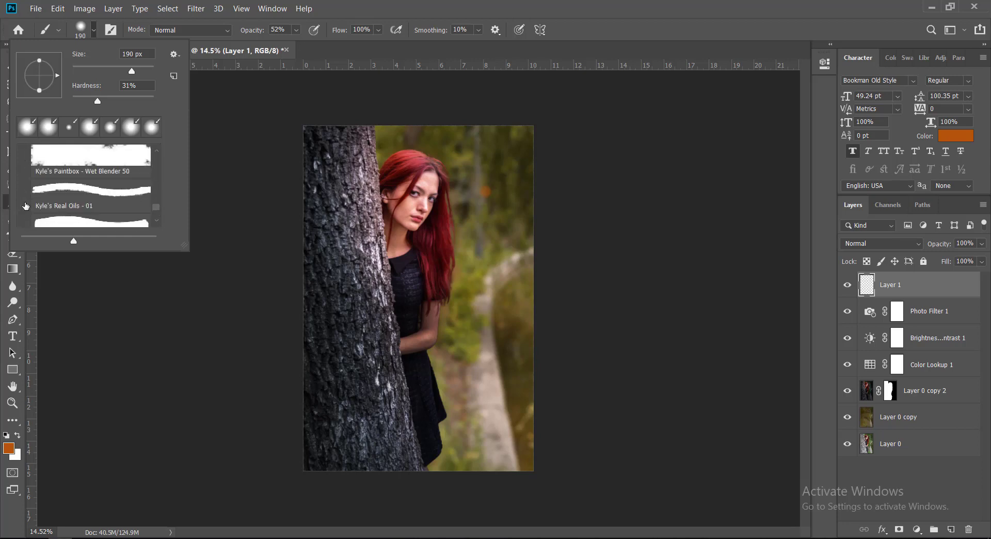
pyautogui.scroll(-2, 26, 206)
pyautogui.scroll(-1, 26, 207)
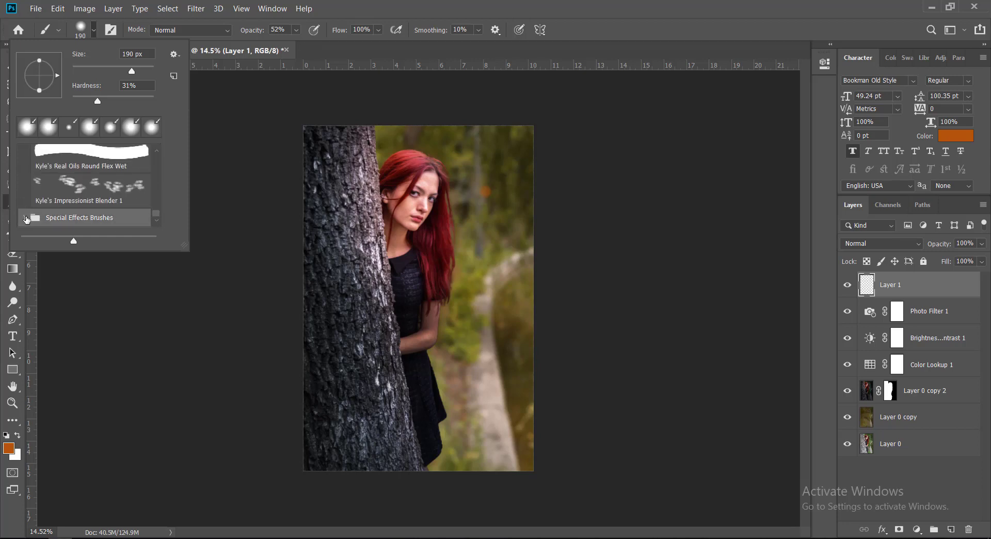
pyautogui.click(31, 219)
pyautogui.scroll(-1, 93, 201)
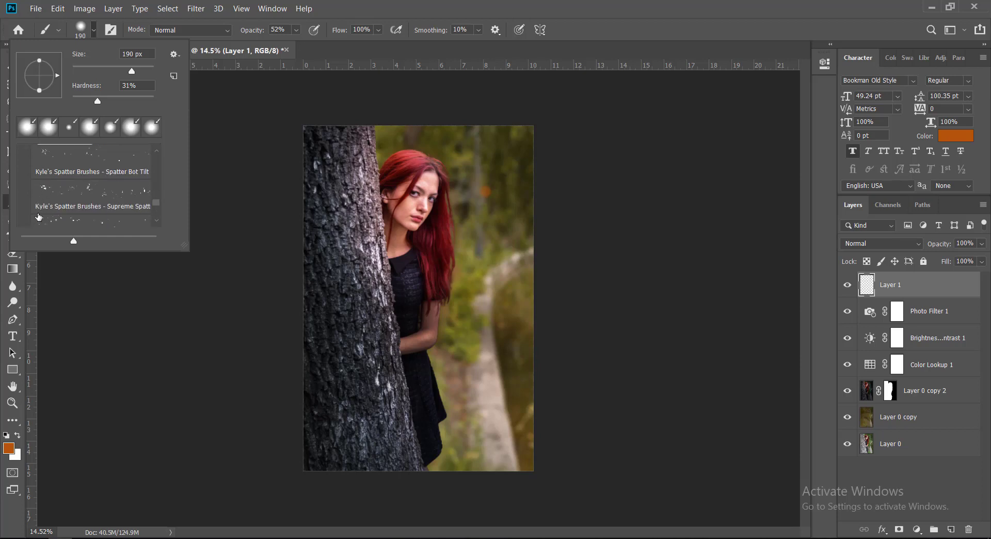
pyautogui.scroll(-1, 93, 201)
pyautogui.scroll(-1, 154, 204)
pyautogui.moveTo(159, 212)
pyautogui.mouseDown()
pyautogui.moveTo(158, 233)
pyautogui.moveTo(160, 141)
pyautogui.mouseUp()
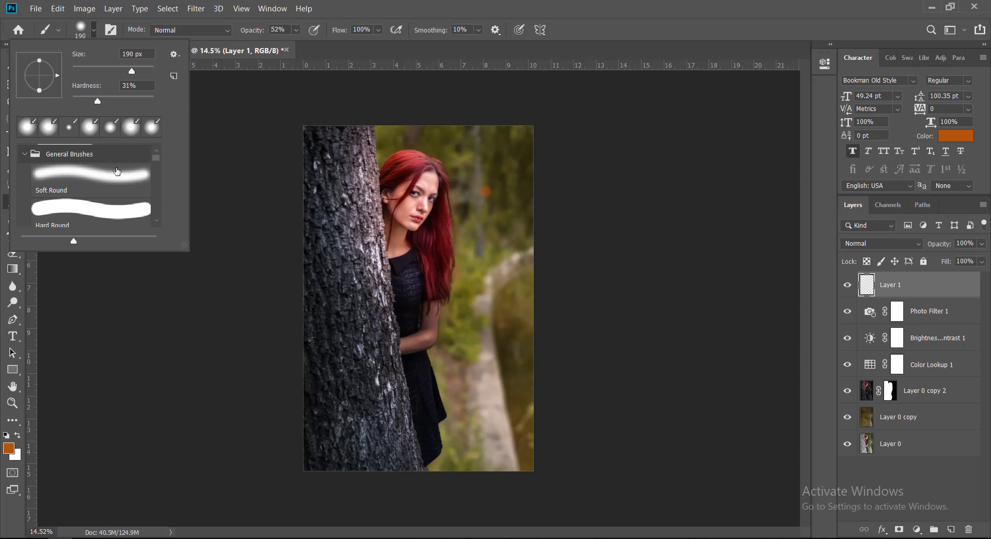
pyautogui.click(112, 175)
# - Paint a soft orange dab at the upper right and set the brush size to 417 px
pyautogui.click(517, 156)
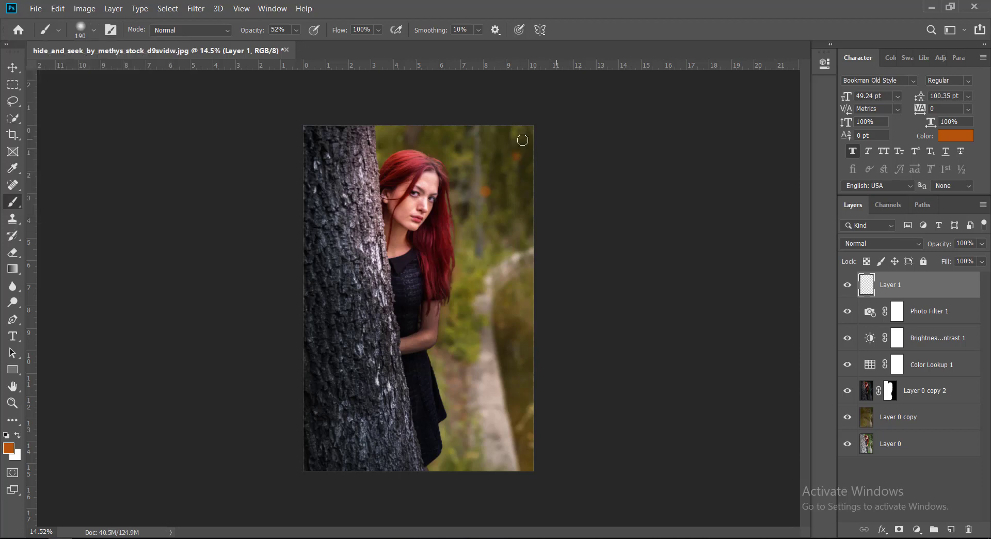
pyautogui.rightClick(493, 143)
pyautogui.moveTo(607, 172); pyautogui.dragTo(640, 172)
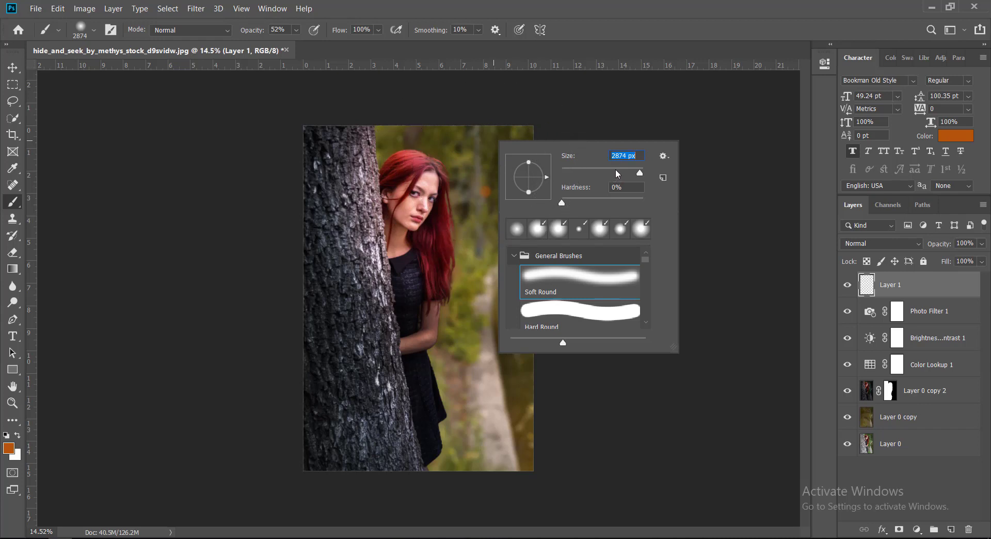
pyautogui.moveTo(636, 172); pyautogui.dragTo(575, 172)
pyautogui.click(482, 150)
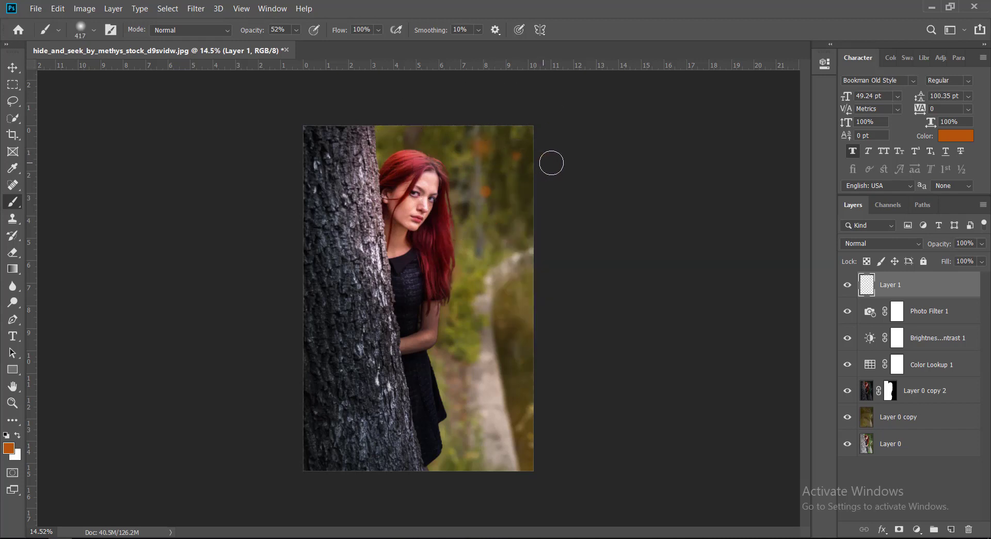
# - Free-transform Layer 1's orange paint, enlarging it and moving it up and left
pyautogui.hotkey('ctrl', 't')
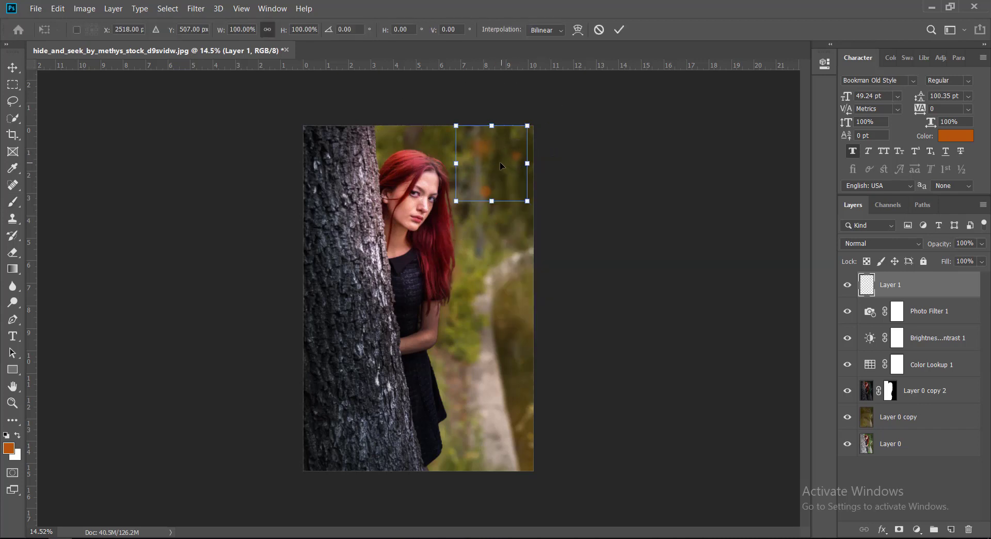
pyautogui.moveTo(527, 201)
pyautogui.mouseDown()
pyautogui.moveTo(779, 312)
pyautogui.moveTo(701, 384)
pyautogui.mouseUp()
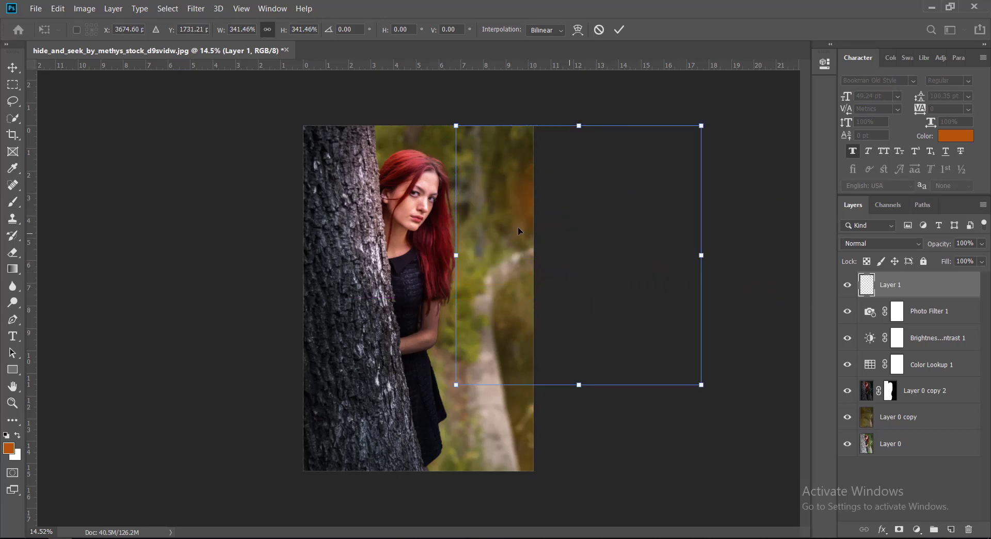
pyautogui.moveTo(607, 236); pyautogui.dragTo(532, 196)
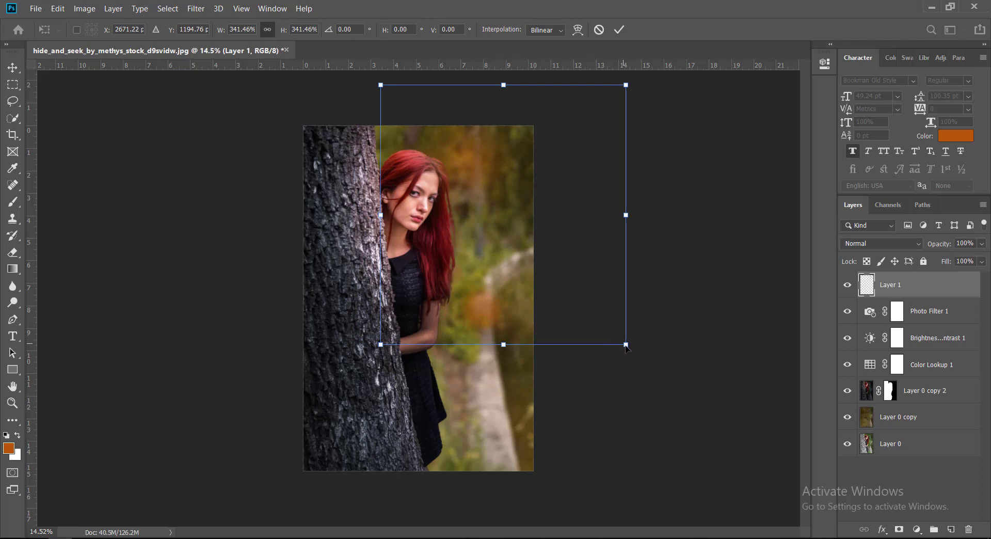
pyautogui.moveTo(626, 345)
pyautogui.mouseDown()
pyautogui.moveTo(759, 532)
pyautogui.moveTo(782, 534)
pyautogui.mouseUp()
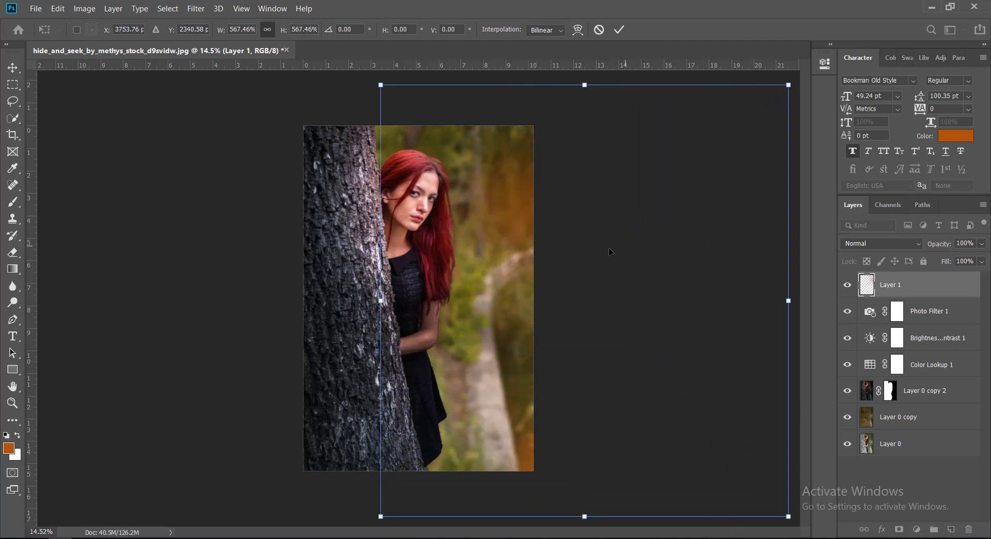
pyautogui.hotkey('ctrl', '-')
pyautogui.hotkey('ctrl', '-')
pyautogui.hotkey('ctrl', '-')
pyautogui.hotkey('ctrl', '-')
pyautogui.hotkey('ctrl', '-')
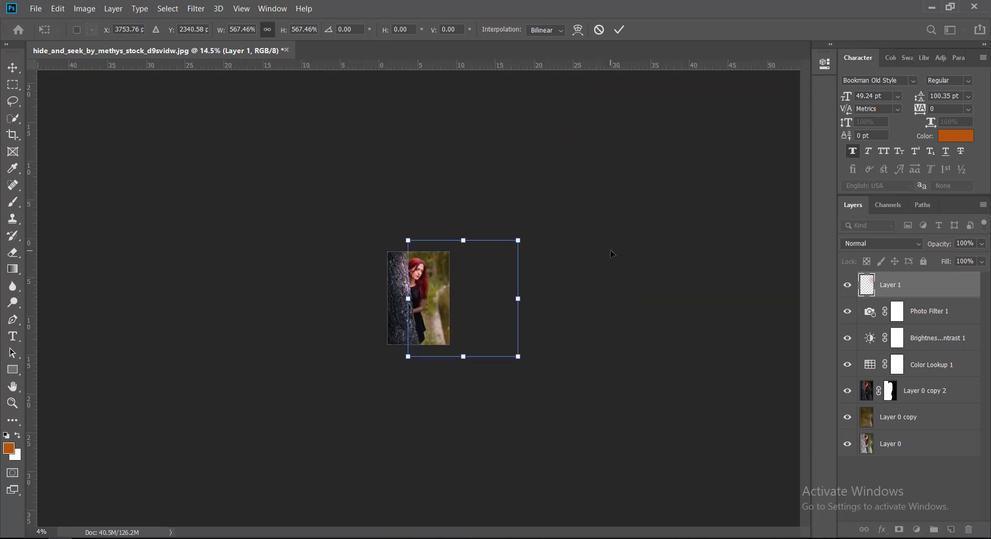
pyautogui.hotkey('ctrl', '-')
# - Scale and rotate the paint to cover the photo (1683.93%, -43.97°) and commit it
pyautogui.moveTo(495, 343)
pyautogui.mouseDown()
pyautogui.moveTo(485, 332)
pyautogui.moveTo(508, 343)
pyautogui.moveTo(528, 297)
pyautogui.mouseUp()
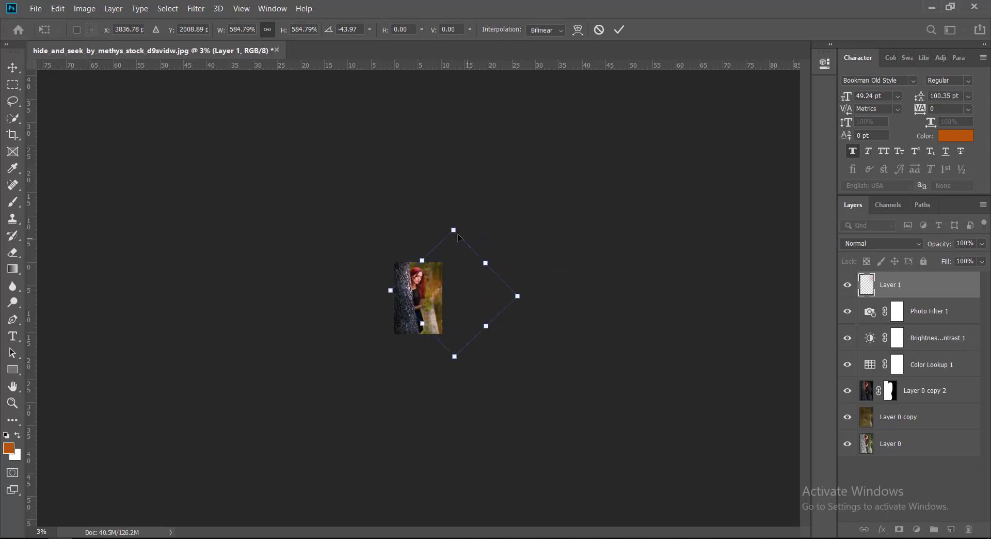
pyautogui.moveTo(453, 226); pyautogui.dragTo(454, 171)
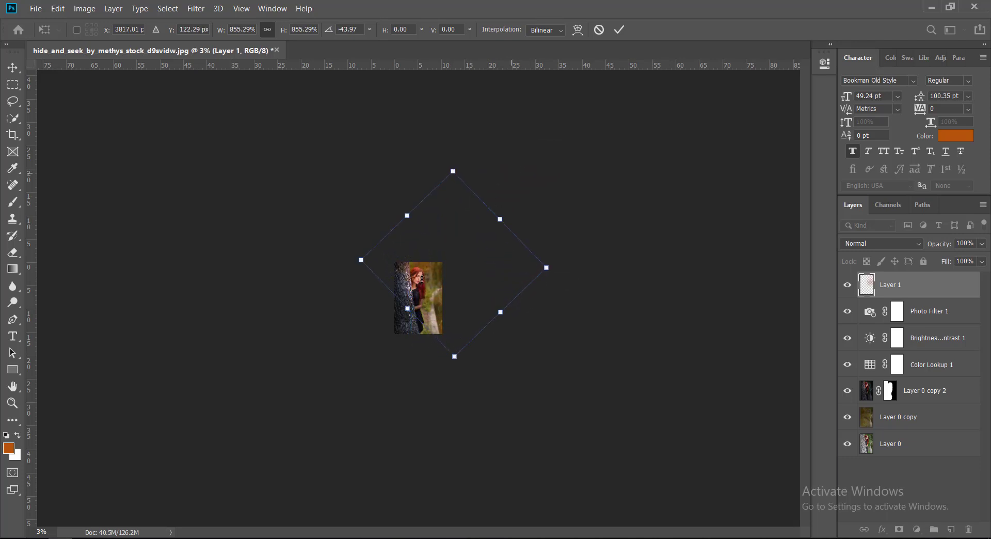
pyautogui.moveTo(421, 279); pyautogui.dragTo(438, 295)
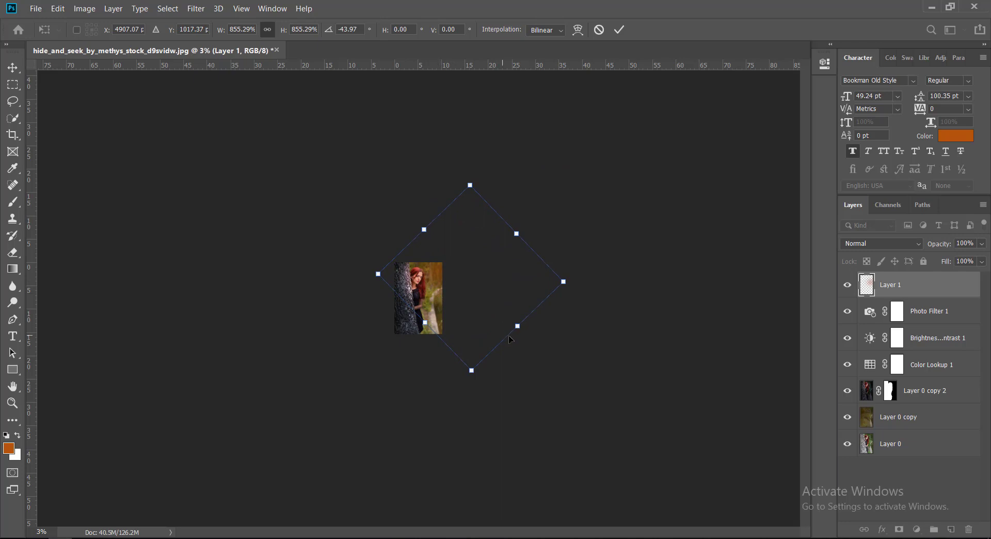
pyautogui.moveTo(517, 326); pyautogui.dragTo(598, 406)
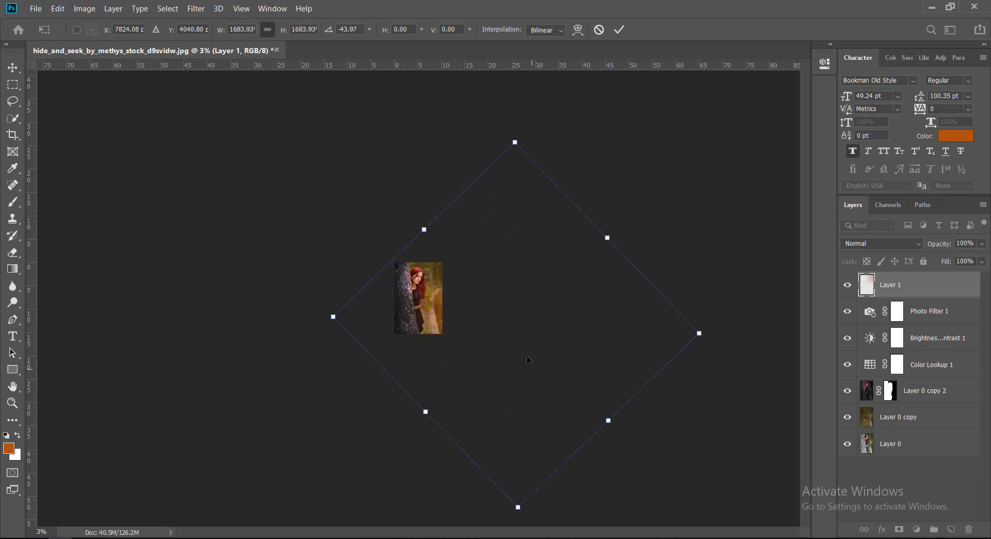
pyautogui.moveTo(527, 359); pyautogui.dragTo(523, 316)
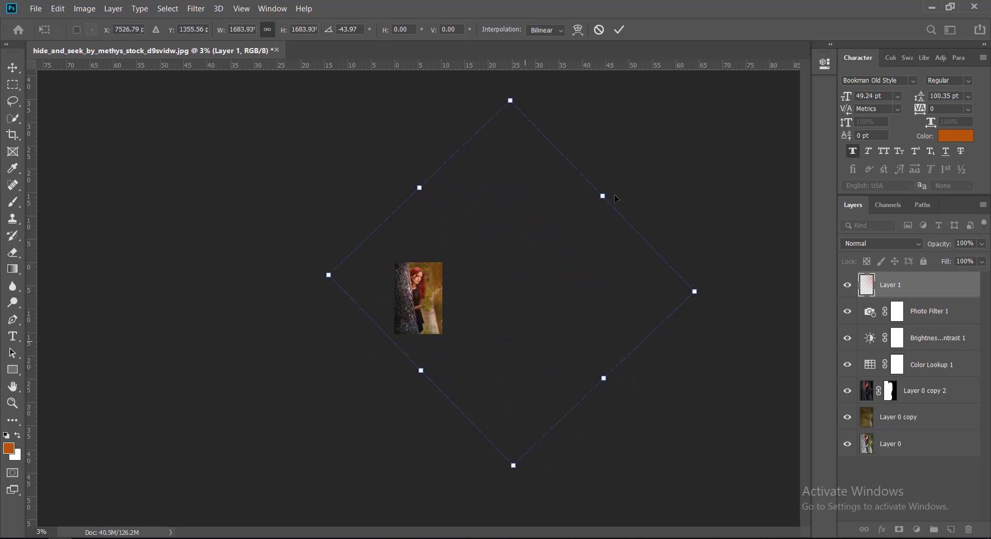
pyautogui.click(622, 34)
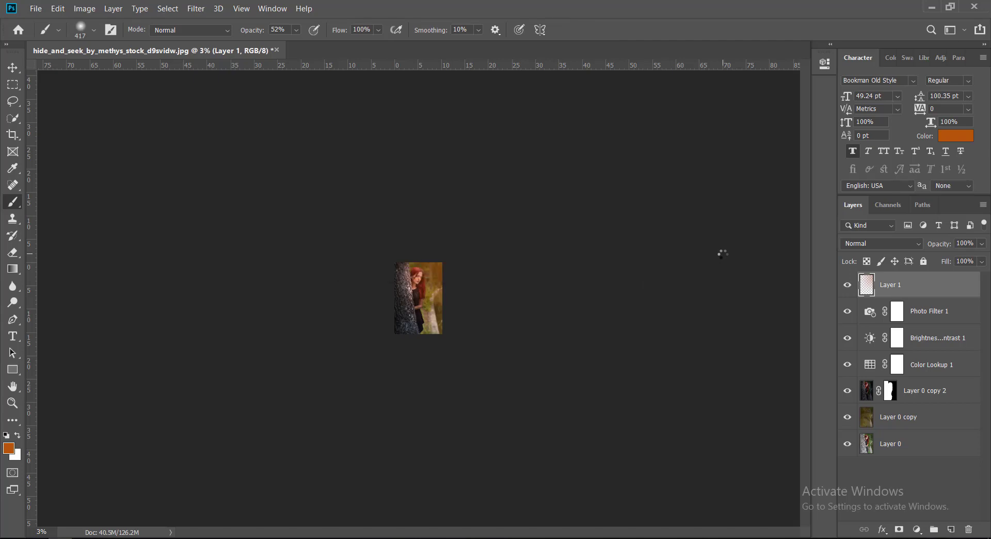
# - Switch to the Eraser and set its size to 495 px
pyautogui.hotkey('ctrl', '+')
pyautogui.hotkey('ctrl', '+')
pyautogui.hotkey('ctrl', '+')
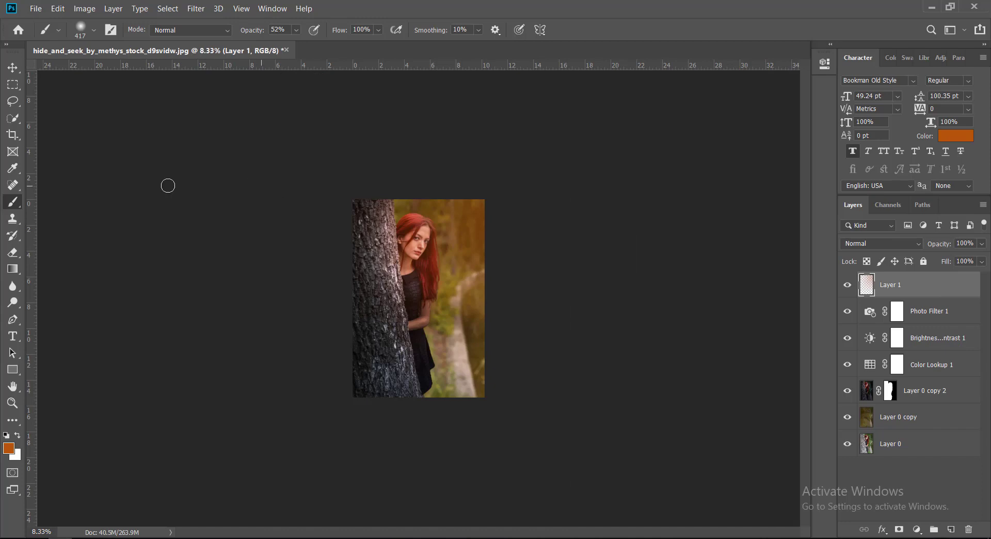
pyautogui.click(12, 252)
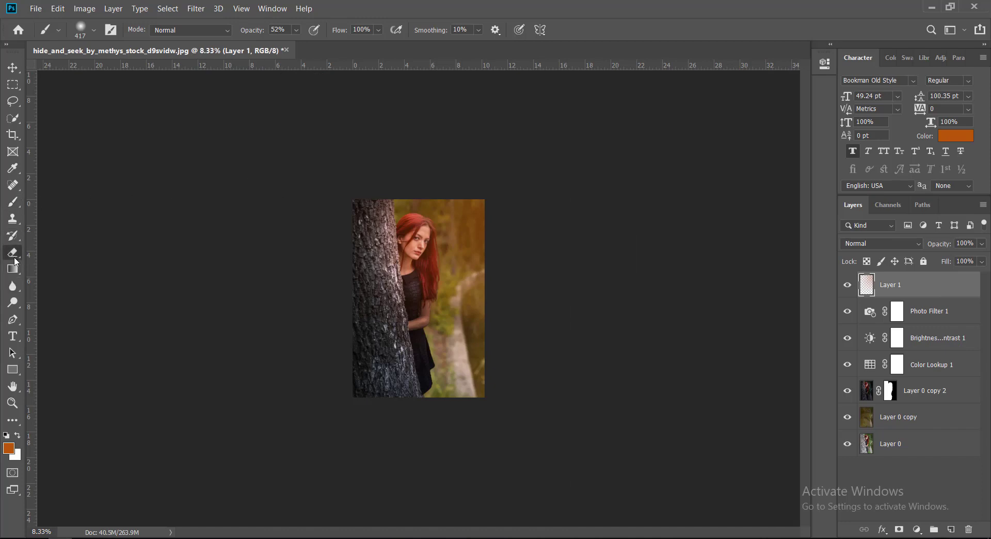
pyautogui.rightClick(257, 231)
pyautogui.click(96, 35)
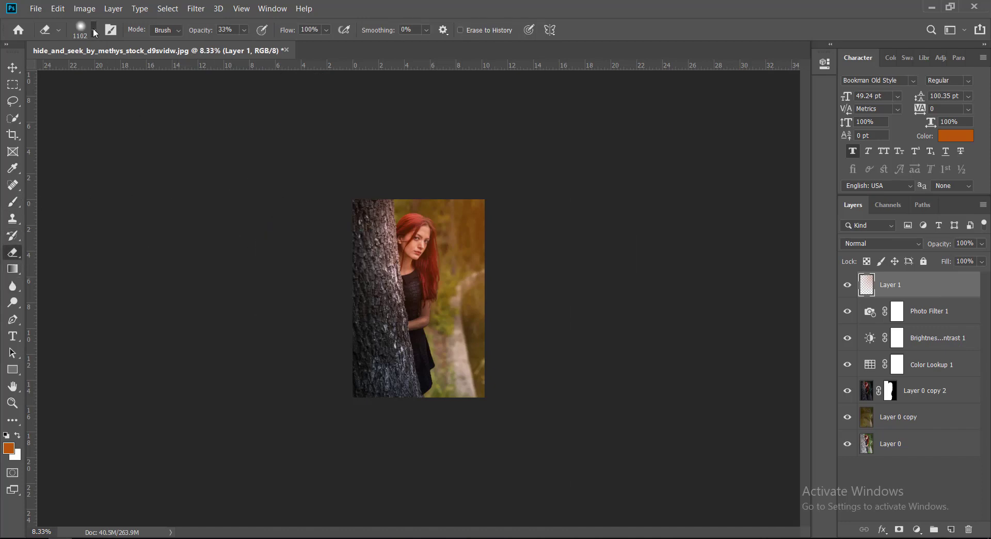
pyautogui.click(95, 31)
pyautogui.click(98, 67)
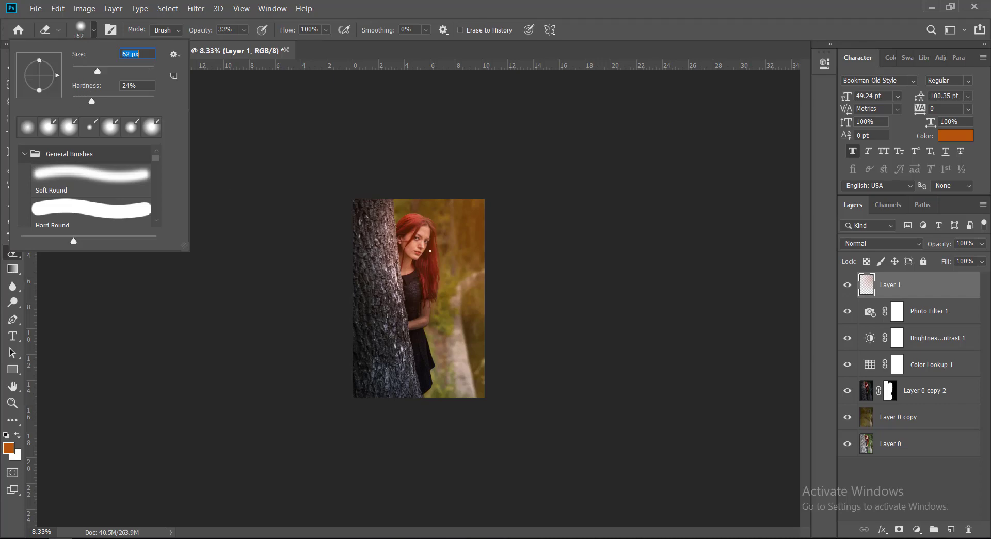
pyautogui.click(121, 70)
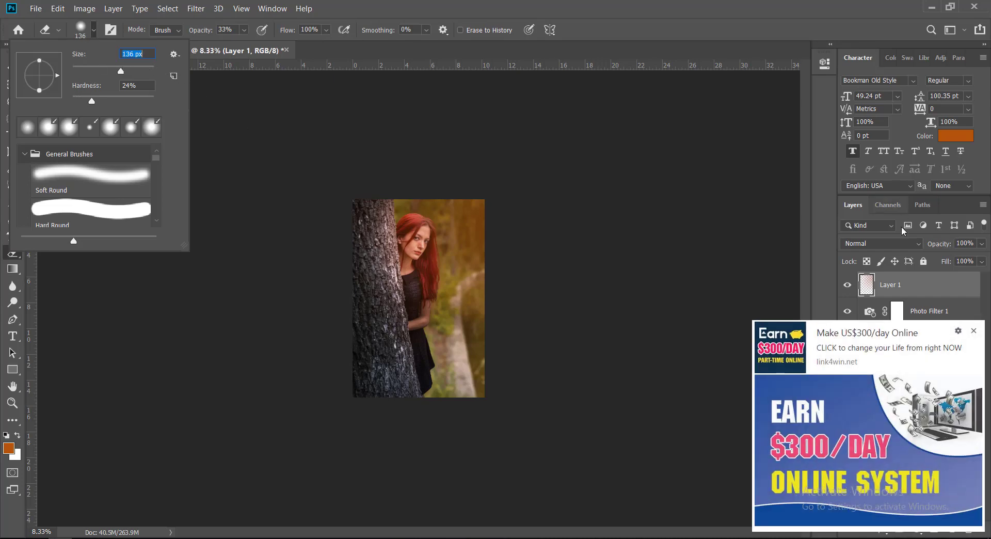
pyautogui.click(974, 332)
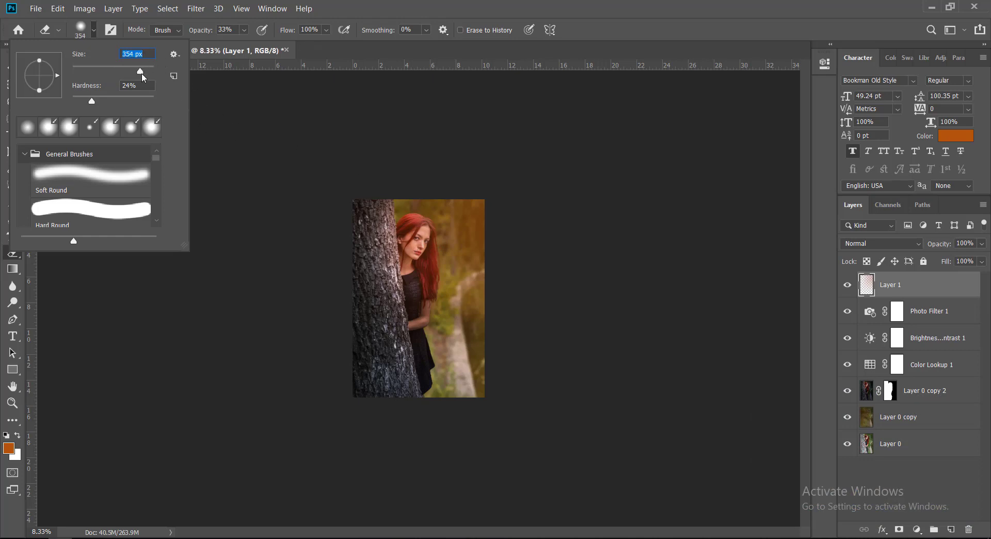
pyautogui.moveTo(143, 78); pyautogui.dragTo(149, 77)
pyautogui.click(409, 234)
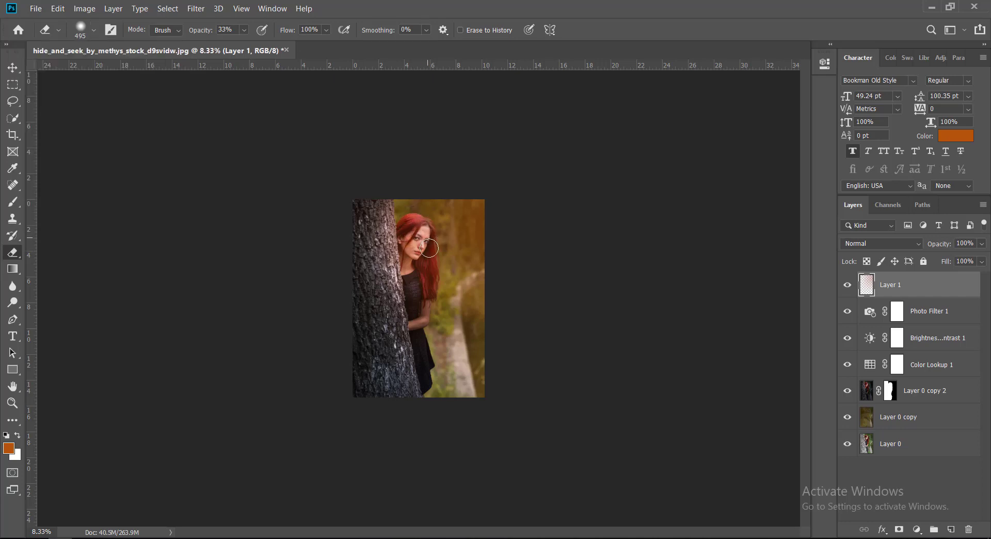
# - Set eraser opacity to 68% and erase the orange glow from the face and dress
pyautogui.rightClick(426, 269)
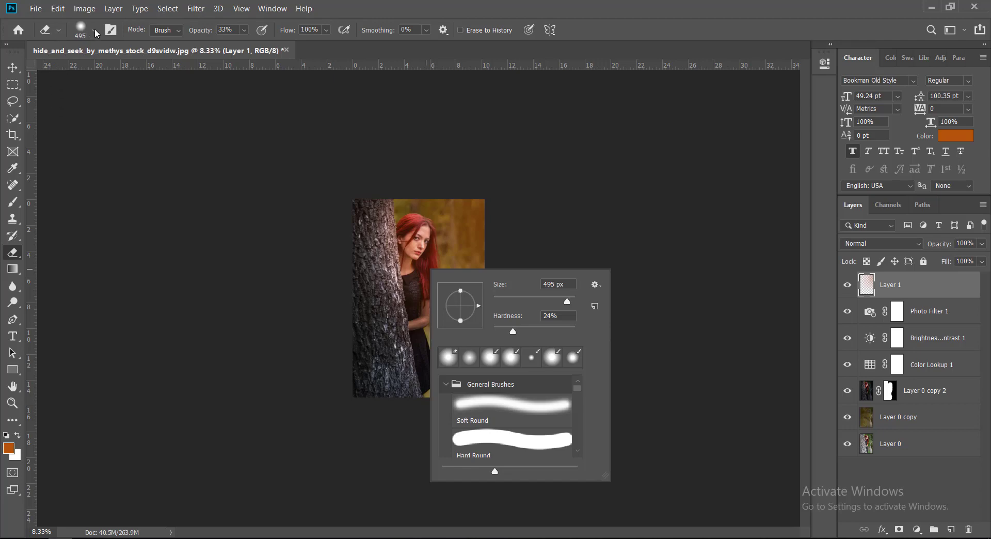
pyautogui.click(241, 30)
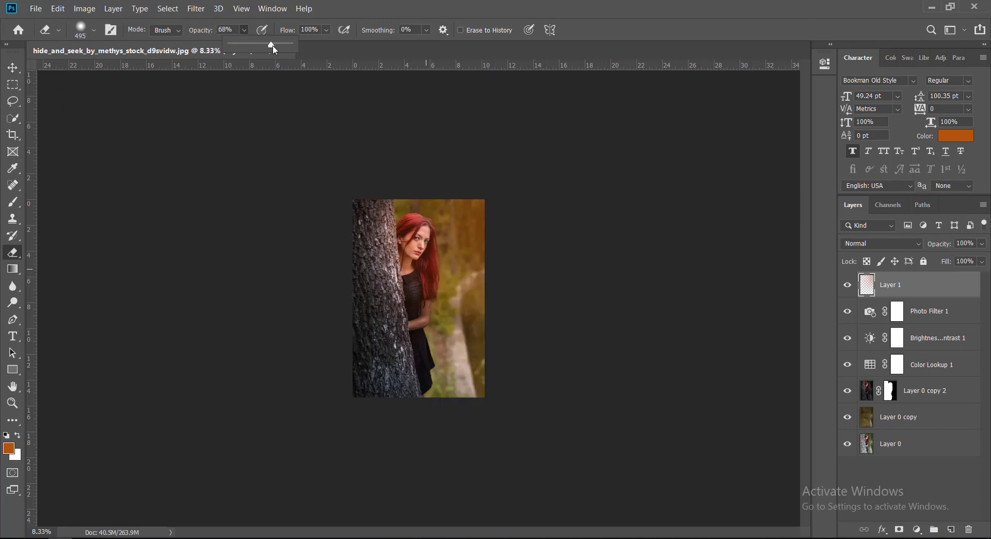
pyautogui.scroll(3, 436, 250)
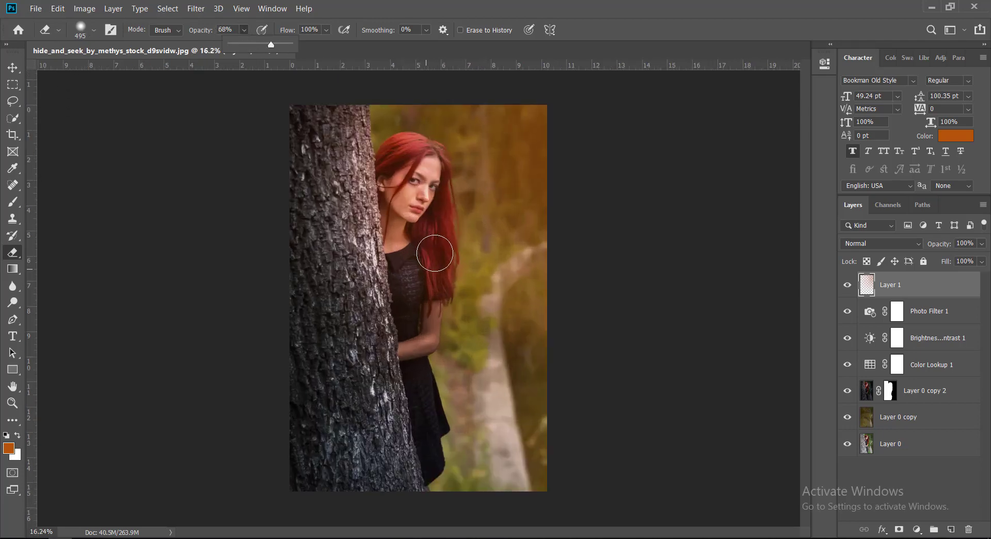
pyautogui.scroll(2, 436, 249)
pyautogui.click(413, 191)
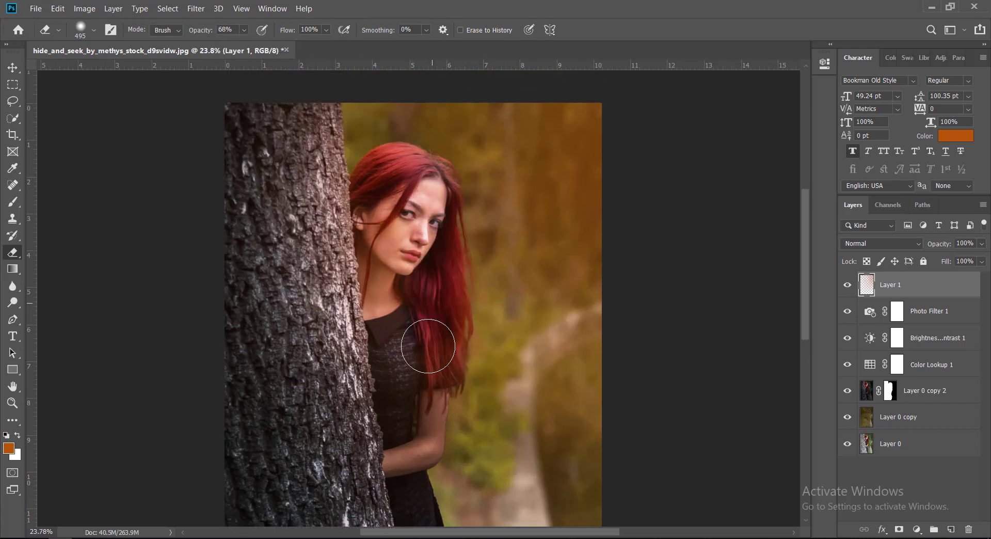
pyautogui.moveTo(434, 357)
pyautogui.mouseDown()
pyautogui.moveTo(412, 441)
pyautogui.moveTo(432, 332)
pyautogui.moveTo(368, 222)
pyautogui.moveTo(408, 183)
pyautogui.moveTo(434, 190)
pyautogui.moveTo(454, 332)
pyautogui.moveTo(435, 405)
pyautogui.moveTo(388, 184)
pyautogui.mouseUp()
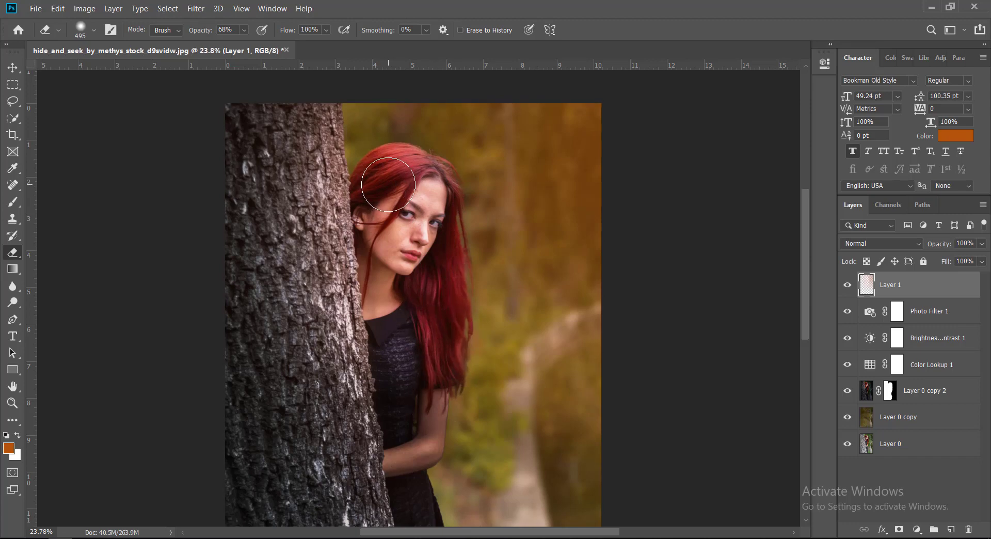
pyautogui.hotkey('ctrl', '-')
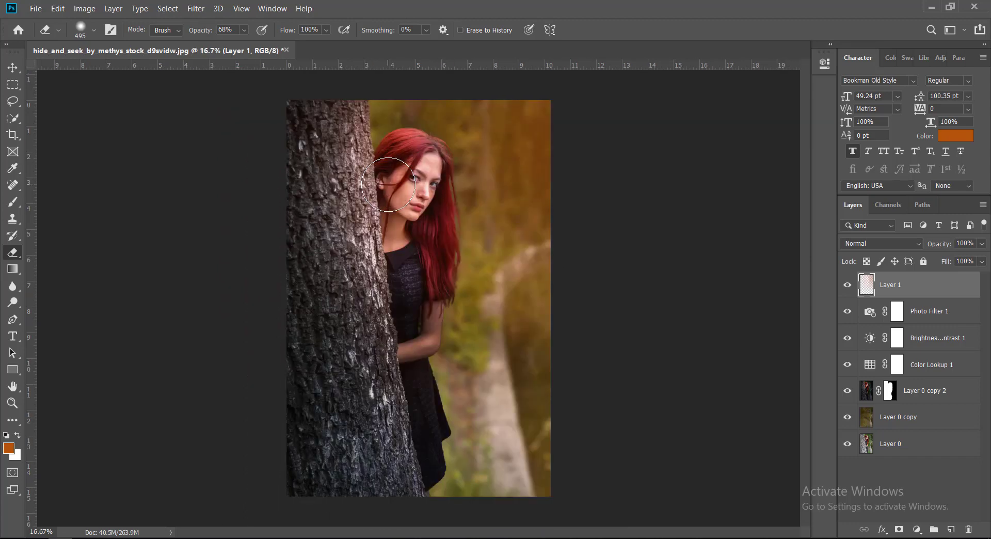